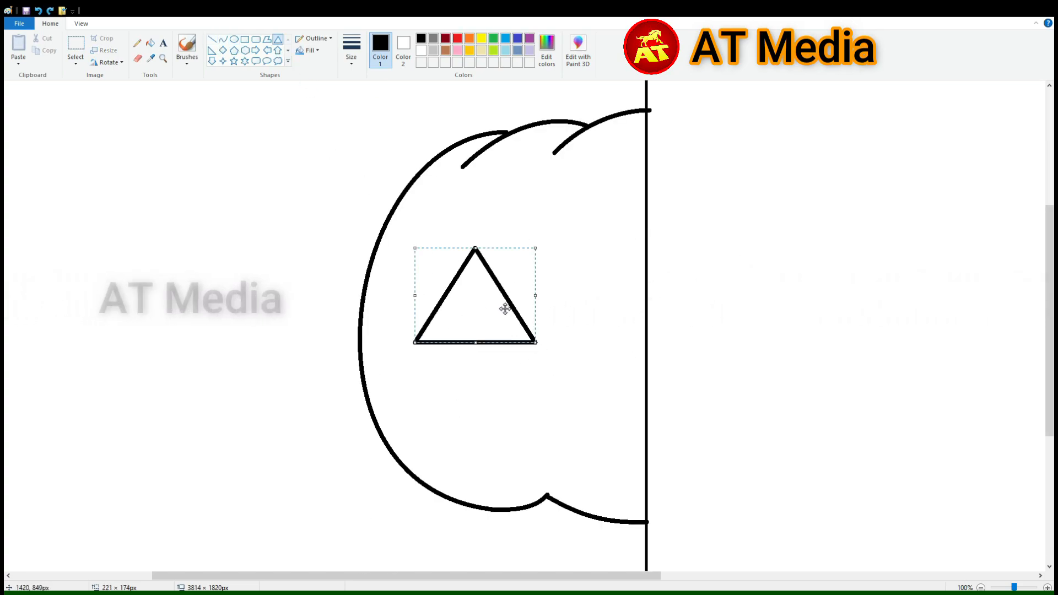
# Draw the pumpkin's triangular left eye with inner edges starting at its apex, and a small triangular nose centred on the vertical line
pyautogui.moveTo(538, 293); pyautogui.dragTo(524, 292)
pyautogui.moveTo(477, 246); pyautogui.dragTo(478, 328)
pyautogui.moveTo(474, 284); pyautogui.dragTo(467, 315)
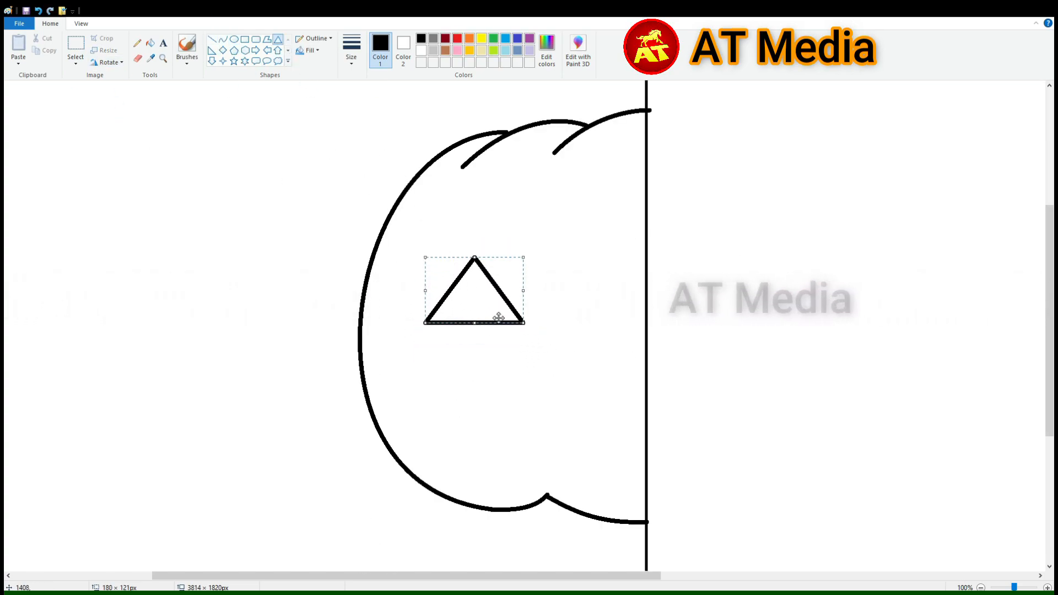
pyautogui.click(212, 40)
pyautogui.moveTo(472, 258); pyautogui.dragTo(462, 324)
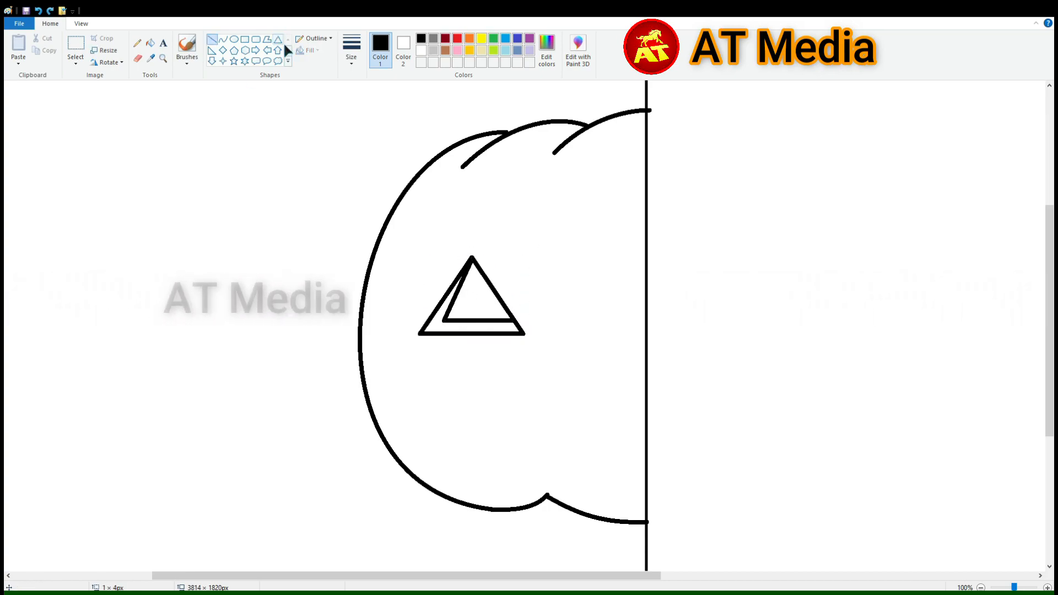
pyautogui.click(505, 226)
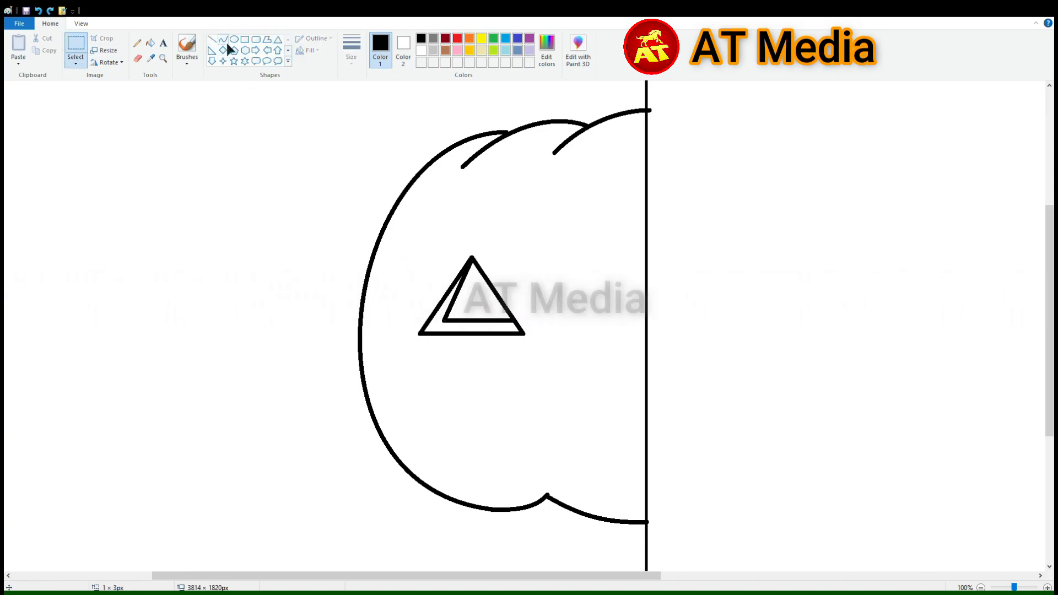
pyautogui.click(277, 39)
pyautogui.moveTo(612, 331); pyautogui.dragTo(681, 373)
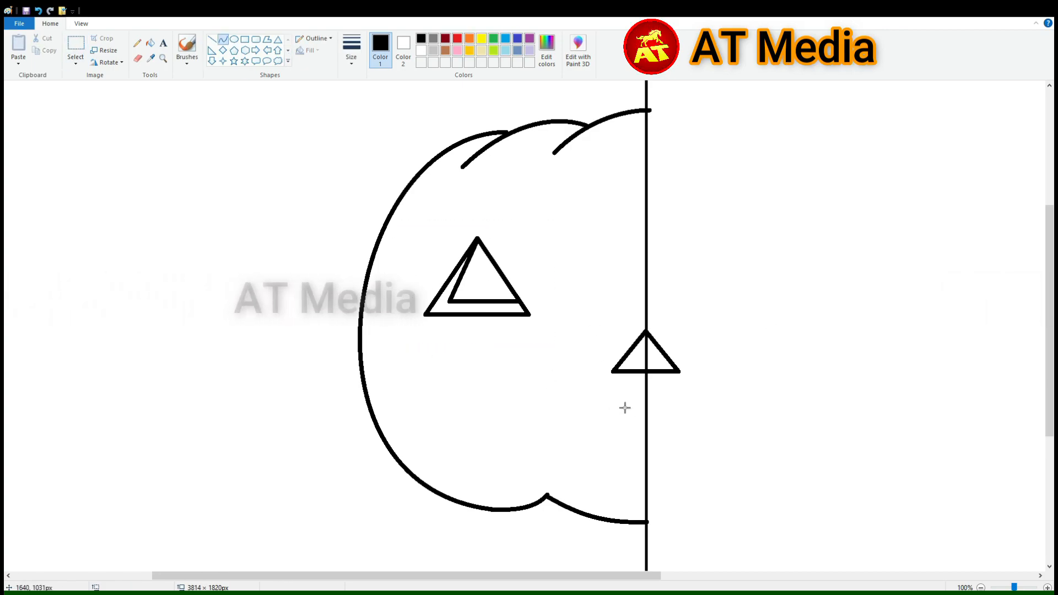
# Draw the left half of the pumpkin's mouth with a small fang in the upper lip and a curved lower lip
pyautogui.moveTo(647, 402)
pyautogui.mouseDown()
pyautogui.moveTo(561, 403)
pyautogui.moveTo(547, 428)
pyautogui.moveTo(542, 402)
pyautogui.mouseUp()
pyautogui.click(558, 421)
pyautogui.click(550, 407)
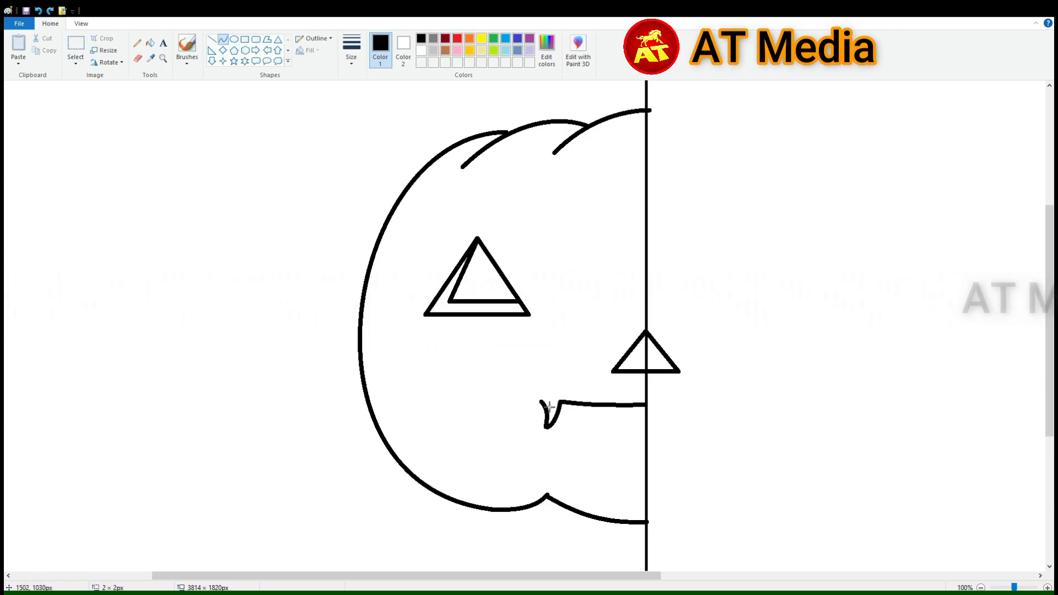
pyautogui.moveTo(506, 436); pyautogui.dragTo(647, 493)
pyautogui.doubleClick(529, 484)
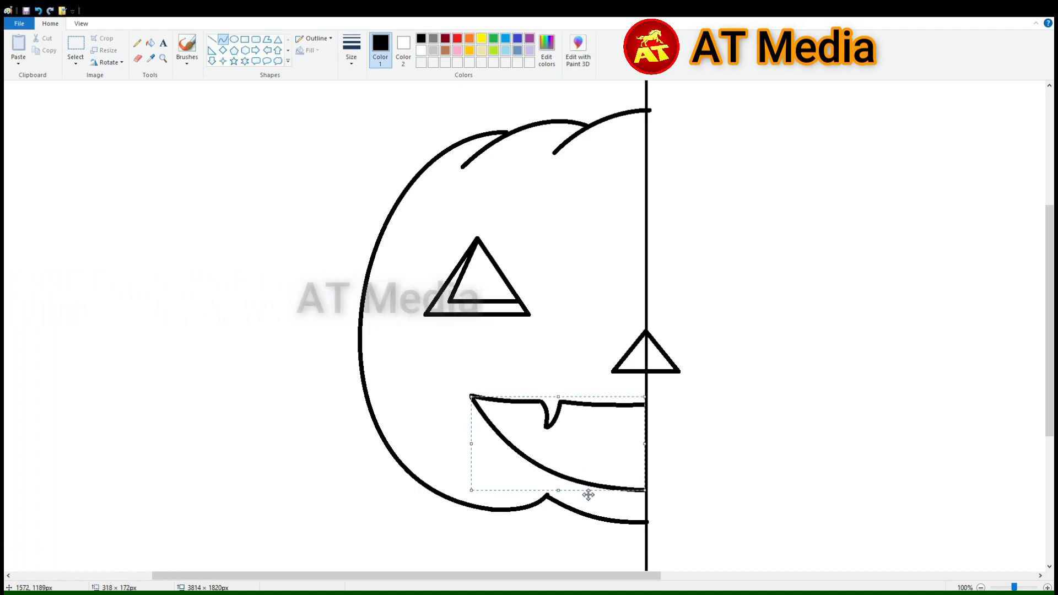
pyautogui.click(786, 431)
# Draw a wide, flat dark gray ellipse across the pumpkin's top, centred on the vertical line
pyautogui.scroll(-1, 772, 426)
pyautogui.scroll(1, 639, 342)
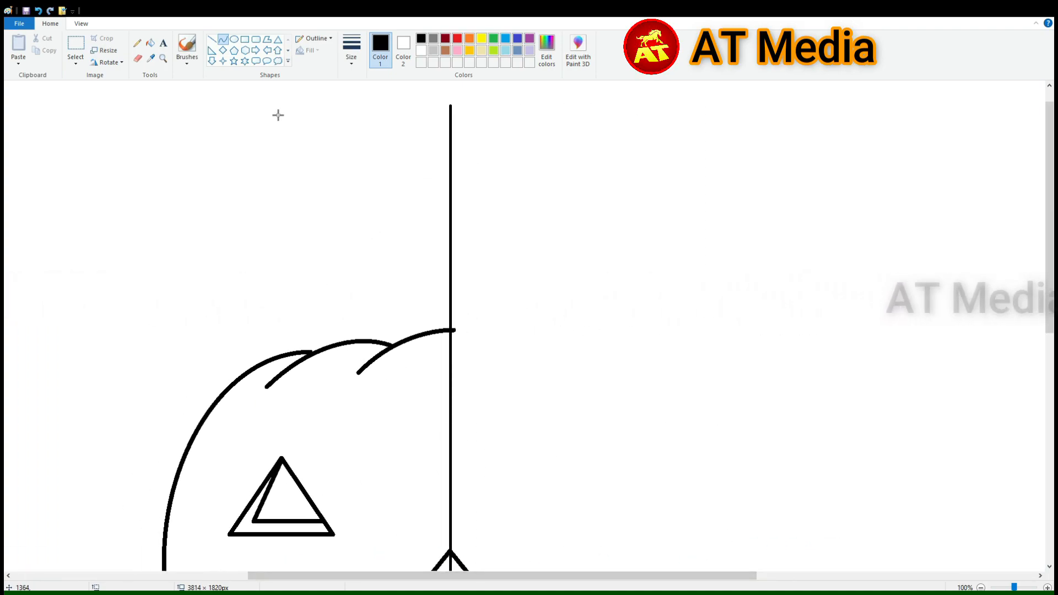
pyautogui.moveTo(520, 353); pyautogui.dragTo(500, 362)
pyautogui.click(311, 50)
pyautogui.click(325, 76)
pyautogui.moveTo(434, 363); pyautogui.dragTo(425, 376)
pyautogui.click(150, 43)
pyautogui.click(433, 38)
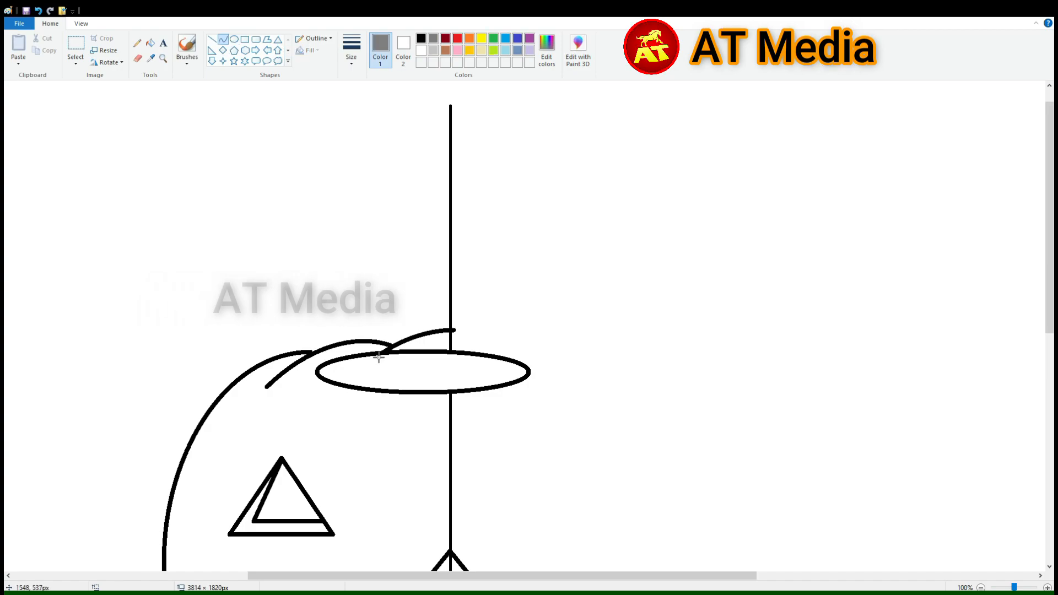
pyautogui.hotkey('ctrl', 'z')
pyautogui.click(234, 39)
pyautogui.moveTo(358, 343); pyautogui.dragTo(607, 374)
pyautogui.moveTo(568, 362)
pyautogui.mouseDown()
pyautogui.moveTo(541, 362)
pyautogui.moveTo(541, 384)
pyautogui.mouseUp()
pyautogui.moveTo(456, 397); pyautogui.dragTo(463, 409)
# Draw a light gray curve rising from the ellipse as the left side of the dog's face
pyautogui.click(225, 41)
pyautogui.moveTo(401, 377); pyautogui.dragTo(393, 221)
pyautogui.click(433, 50)
pyautogui.click(349, 300)
pyautogui.click(359, 227)
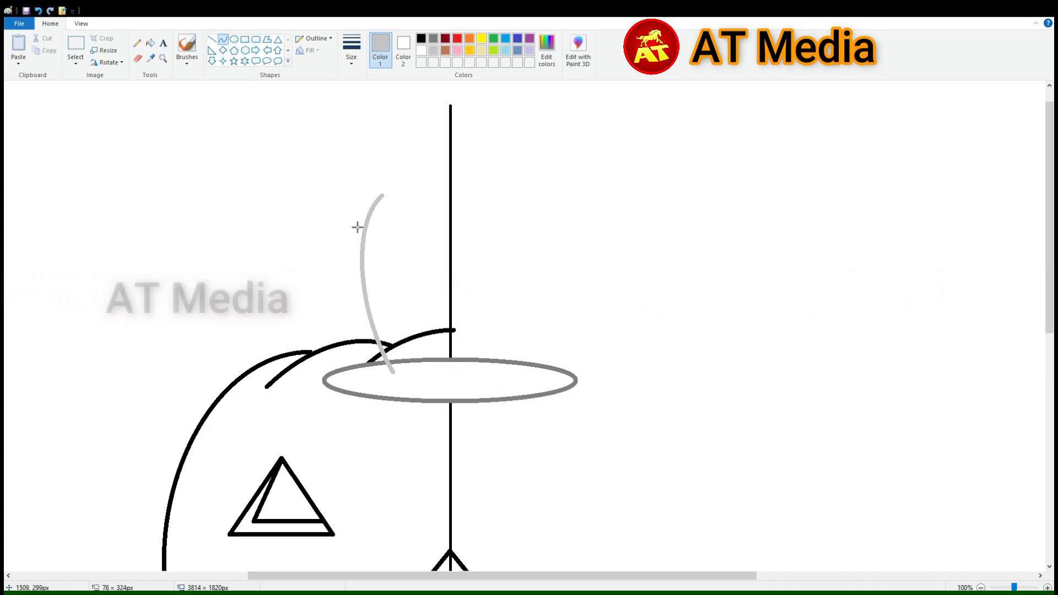
pyautogui.moveTo(378, 272); pyautogui.dragTo(371, 272)
pyautogui.click(379, 200)
# Draw the dog's drooping left ear and the top of its head in light gray up to the vertical line
pyautogui.moveTo(368, 206); pyautogui.dragTo(318, 325)
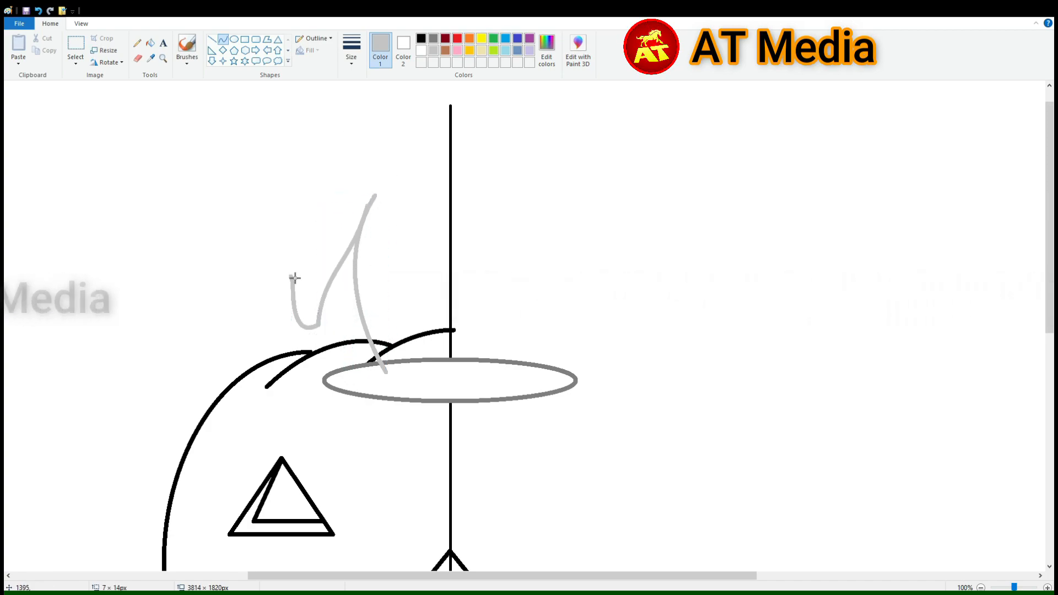
pyautogui.moveTo(318, 254); pyautogui.dragTo(229, 115)
pyautogui.click(150, 42)
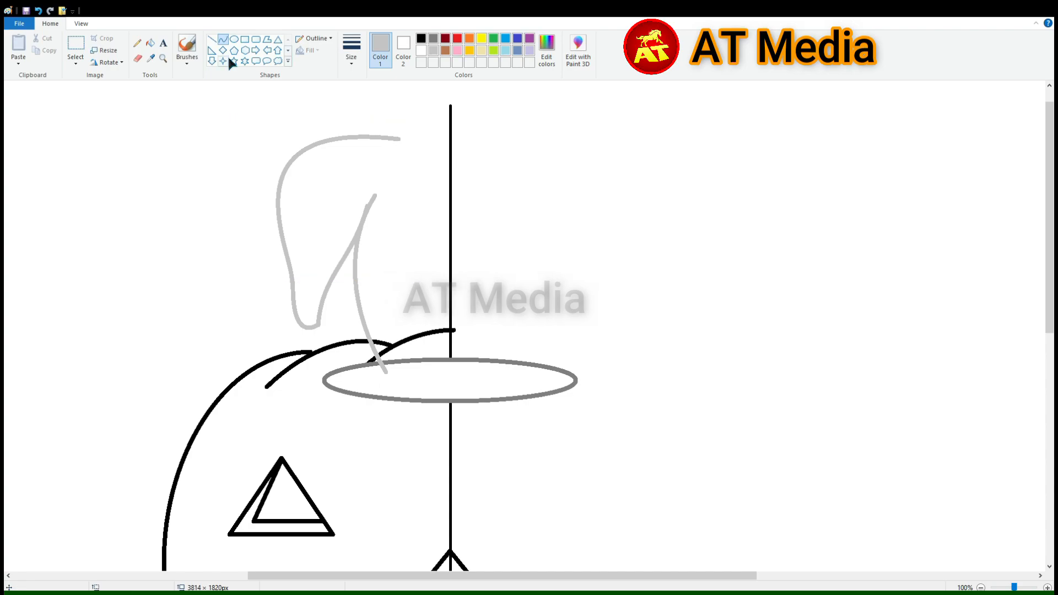
pyautogui.click(223, 39)
pyautogui.moveTo(357, 136); pyautogui.dragTo(450, 127)
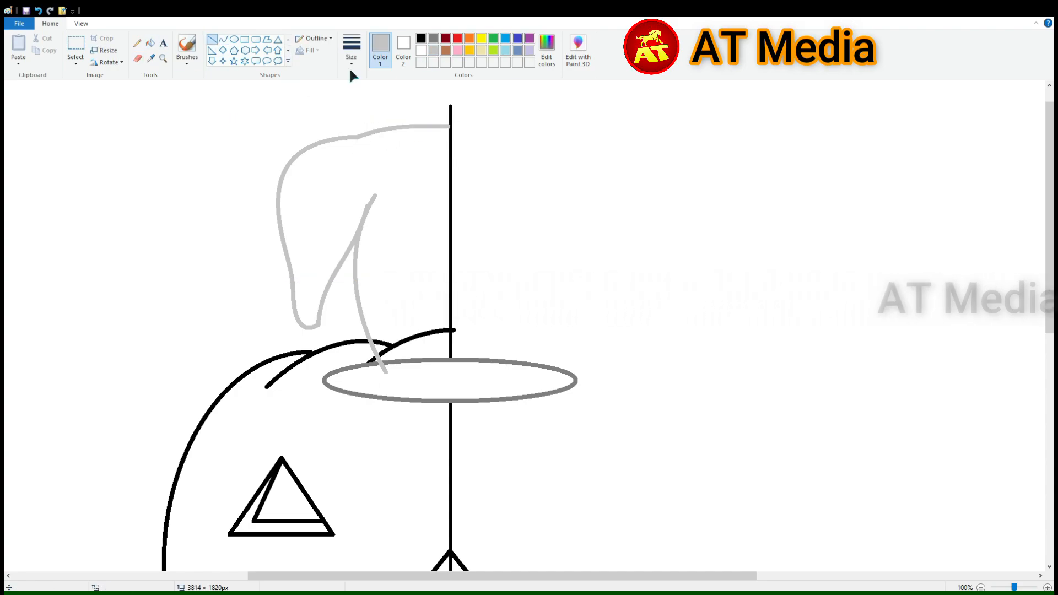
# Cut the pumpkin's top curve beside the vertical line and paint its part inside the dog's face white
pyautogui.click(450, 322)
pyautogui.hotkey('ctrl', 'z')
pyautogui.click(212, 39)
pyautogui.moveTo(447, 320); pyautogui.dragTo(447, 349)
pyautogui.click(150, 42)
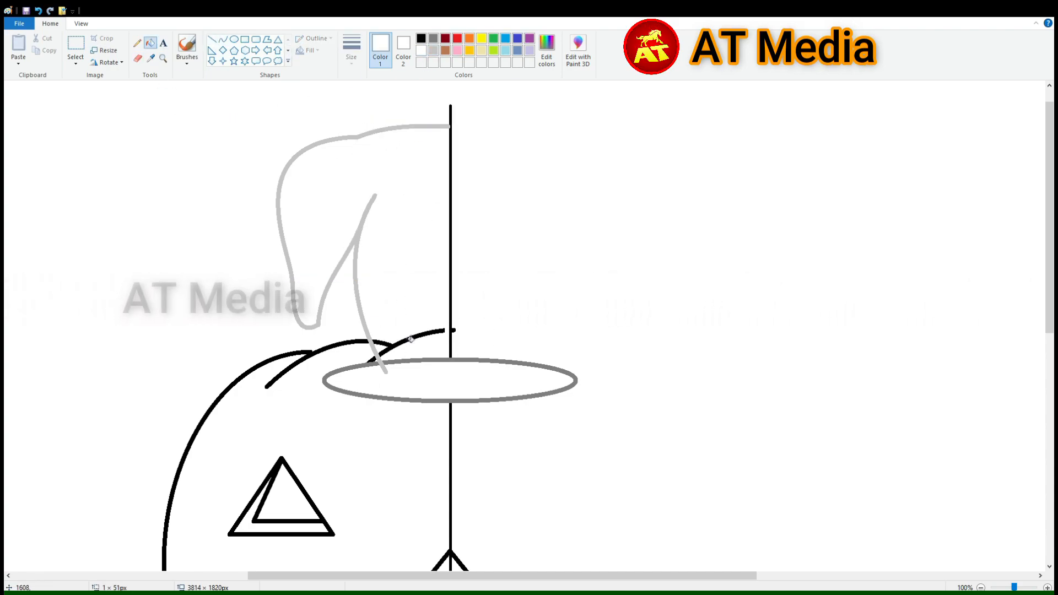
# Draw a round black-filled left eye on the dog's face with a small white highlight
pyautogui.click(422, 38)
pyautogui.click(234, 39)
pyautogui.moveTo(381, 243); pyautogui.dragTo(429, 292)
pyautogui.moveTo(409, 276)
pyautogui.mouseDown()
pyautogui.moveTo(404, 259)
pyautogui.moveTo(385, 267)
pyautogui.moveTo(409, 255)
pyautogui.mouseUp()
pyautogui.click(149, 42)
pyautogui.click(400, 251)
pyautogui.click(421, 50)
pyautogui.click(234, 39)
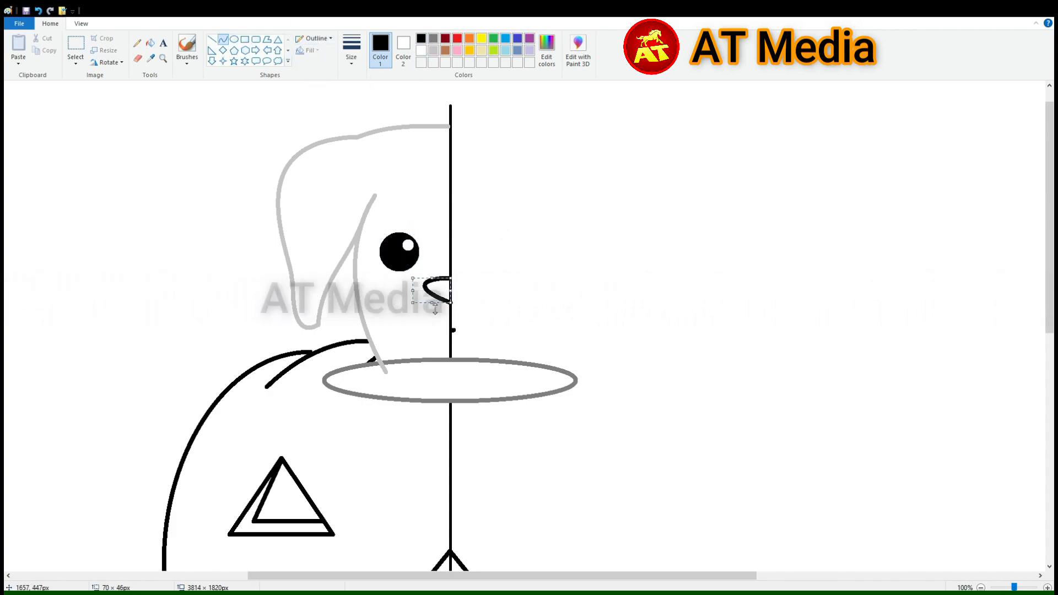
# Draw the left half of the dog's nose and a curved smile line beneath it from the vertical line
pyautogui.moveTo(451, 304); pyautogui.dragTo(391, 324)
pyautogui.moveTo(441, 323)
pyautogui.mouseDown()
pyautogui.moveTo(458, 325)
pyautogui.moveTo(404, 317)
pyautogui.mouseUp()
pyautogui.hotkey('ctrl', 'z')
pyautogui.moveTo(433, 315)
pyautogui.mouseDown()
pyautogui.moveTo(433, 328)
pyautogui.moveTo(412, 306)
pyautogui.moveTo(430, 321)
pyautogui.mouseUp()
pyautogui.hotkey('ctrl', 'z')
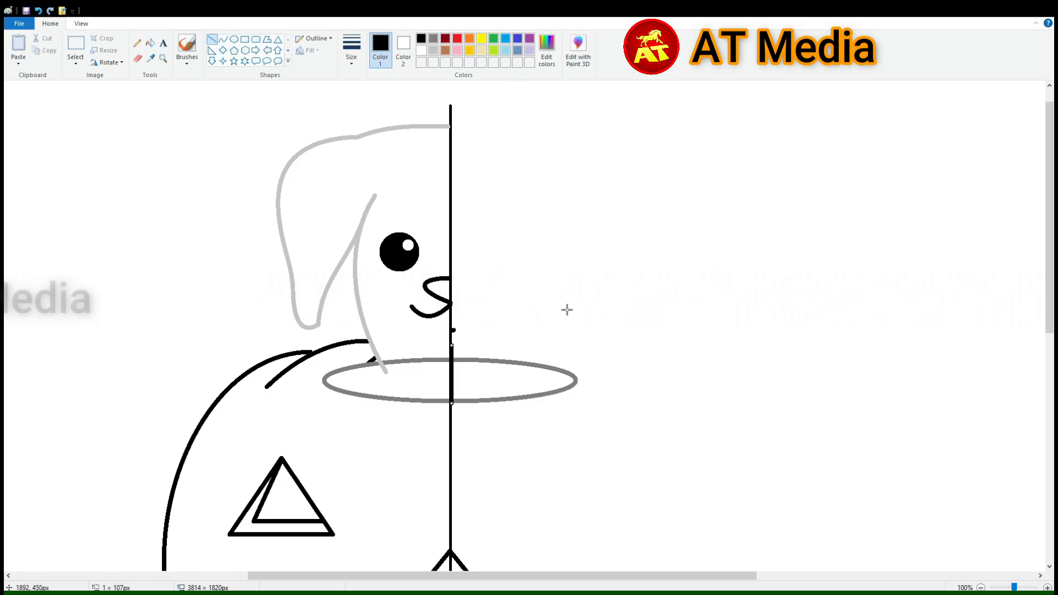
# Hide the ellipse's arc inside the dog's face by filling it with white
pyautogui.click(150, 42)
pyautogui.click(421, 50)
pyautogui.click(431, 361)
# Draw the dog's open mouth with black corner curves and a gray tongue outline ending at the vertical line
pyautogui.click(212, 40)
pyautogui.moveTo(446, 305)
pyautogui.mouseDown()
pyautogui.moveTo(446, 351)
pyautogui.moveTo(437, 331)
pyautogui.mouseUp()
pyautogui.click(222, 39)
pyautogui.click(421, 38)
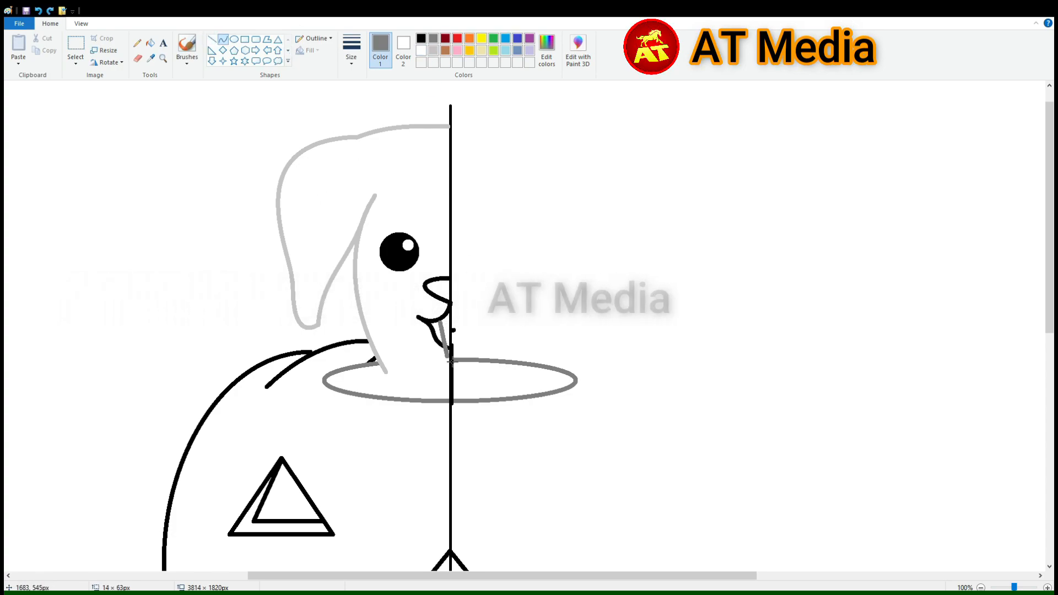
pyautogui.click(212, 39)
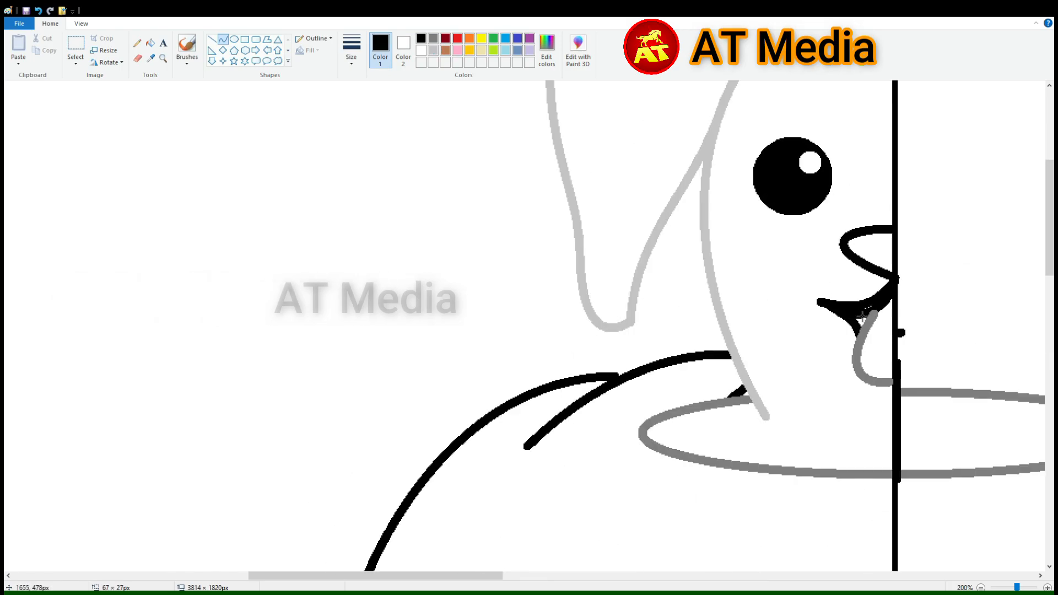
pyautogui.moveTo(857, 348); pyautogui.dragTo(852, 320)
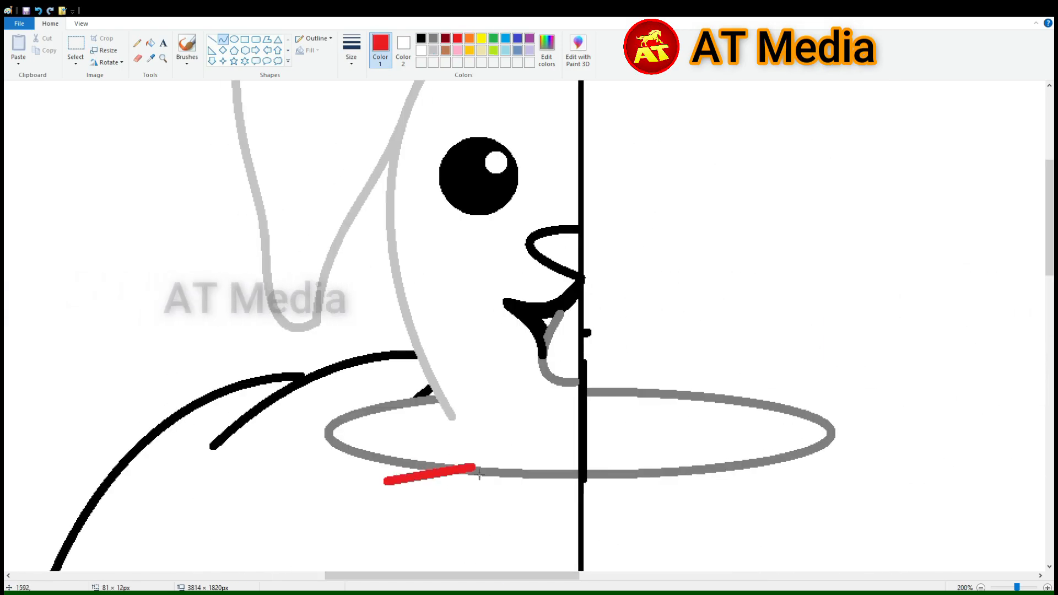
# Draw a rounded paw with three toes on the ellipse's front rim and give it a black outline
pyautogui.moveTo(441, 472); pyautogui.dragTo(457, 411)
pyautogui.moveTo(392, 473)
pyautogui.mouseDown()
pyautogui.moveTo(437, 471)
pyautogui.moveTo(391, 505)
pyautogui.mouseUp()
pyautogui.moveTo(427, 496); pyautogui.dragTo(430, 504)
pyautogui.moveTo(437, 471)
pyautogui.mouseDown()
pyautogui.moveTo(478, 470)
pyautogui.moveTo(458, 506)
pyautogui.mouseUp()
pyautogui.moveTo(478, 469)
pyautogui.mouseDown()
pyautogui.moveTo(512, 477)
pyautogui.moveTo(492, 502)
pyautogui.mouseUp()
pyautogui.moveTo(507, 491); pyautogui.dragTo(514, 501)
pyautogui.click(422, 39)
pyautogui.click(393, 464)
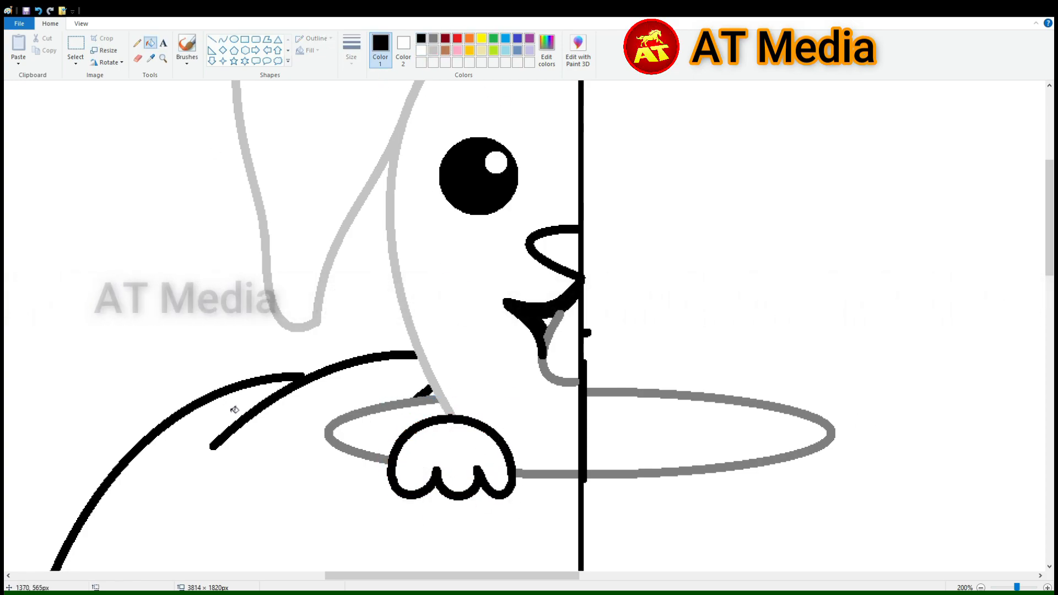
# Fill the dog's tongue with a custom coral red and its nose with black
pyautogui.click(457, 39)
pyautogui.click(547, 51)
pyautogui.click(478, 366)
pyautogui.click(565, 350)
pyautogui.click(421, 39)
pyautogui.click(566, 256)
pyautogui.scroll(-2, 567, 260)
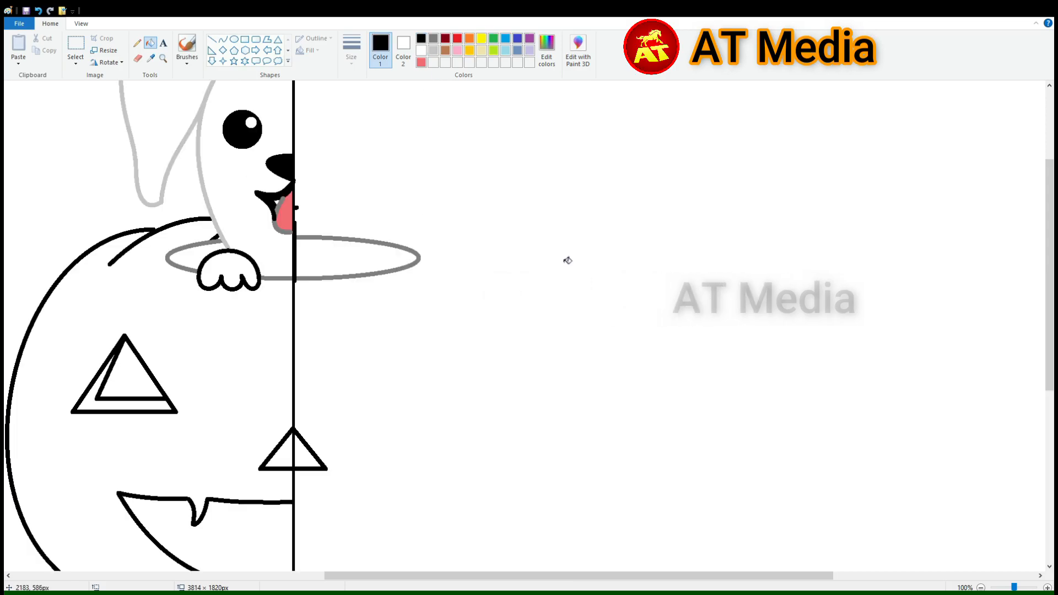
# Remove the old side curve of the dog's face with white and set up a light gray curve
pyautogui.scroll(2, 406, 126)
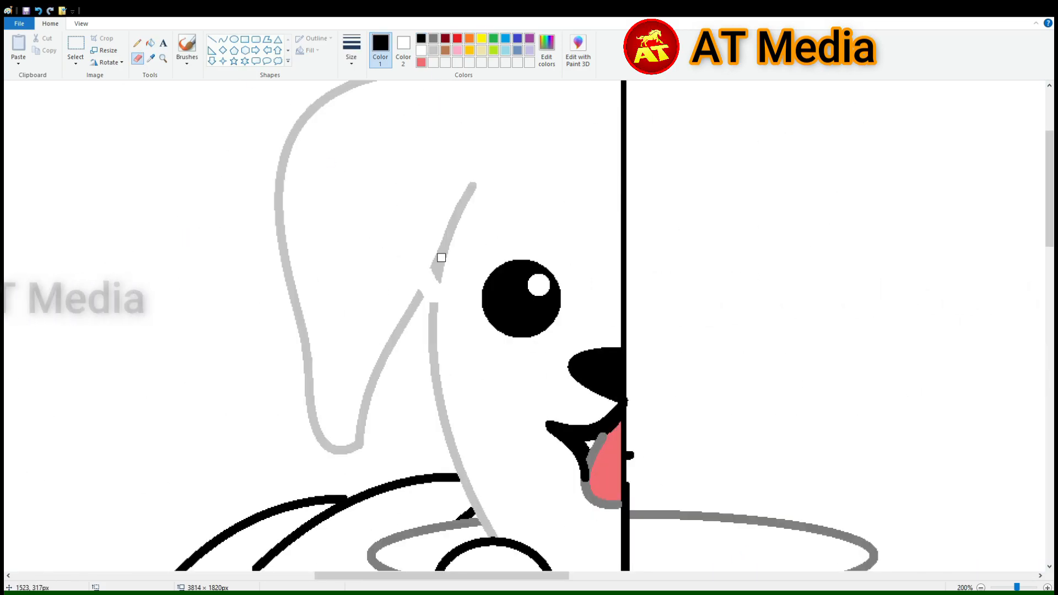
pyautogui.click(150, 43)
pyautogui.click(421, 51)
pyautogui.click(445, 244)
pyautogui.scroll(-3, 486, 308)
pyautogui.click(433, 50)
pyautogui.click(223, 40)
pyautogui.scroll(3, 435, 231)
pyautogui.moveTo(434, 219); pyautogui.dragTo(488, 538)
pyautogui.click(395, 359)
pyautogui.click(397, 498)
pyautogui.scroll(-5, 577, 319)
pyautogui.scroll(3, 576, 319)
pyautogui.hotkey('ctrl', 'z')
# Redraw the left side of the dog's face as a light gray curve from beside the eye down to the paw
pyautogui.moveTo(428, 162); pyautogui.dragTo(476, 458)
pyautogui.click(401, 332)
pyautogui.click(422, 394)
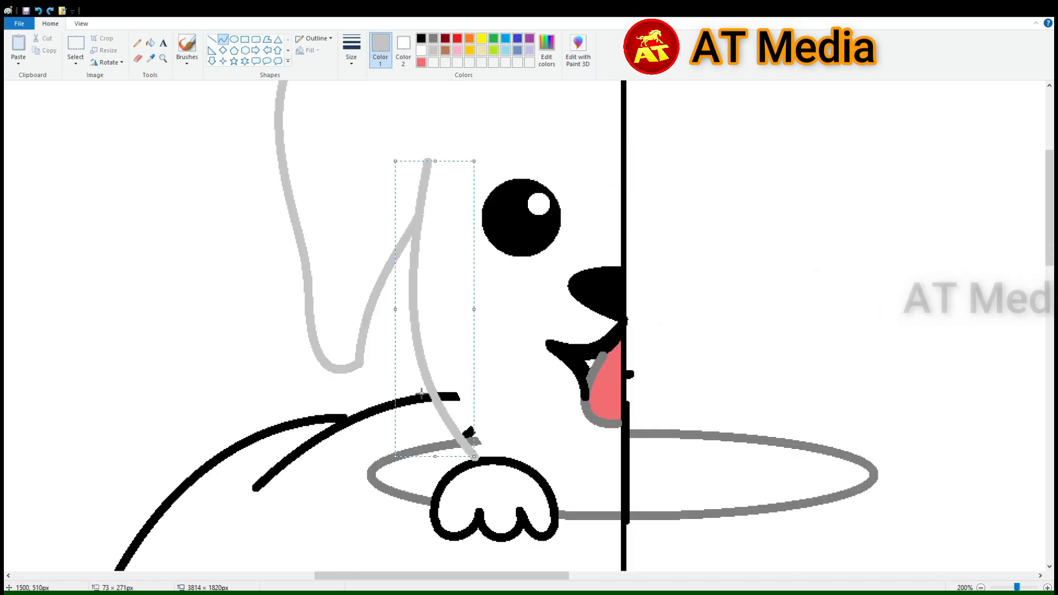
# Recolour the gray outline of the dog's tongue black
pyautogui.scroll(2, 421, 295)
pyautogui.scroll(-2, 421, 295)
pyautogui.click(151, 43)
pyautogui.click(421, 39)
pyautogui.click(591, 415)
# Clear the stray pumpkin lines inside the dog's face and recolour the head, ear and left ellipse outlines black
pyautogui.scroll(1, 451, 351)
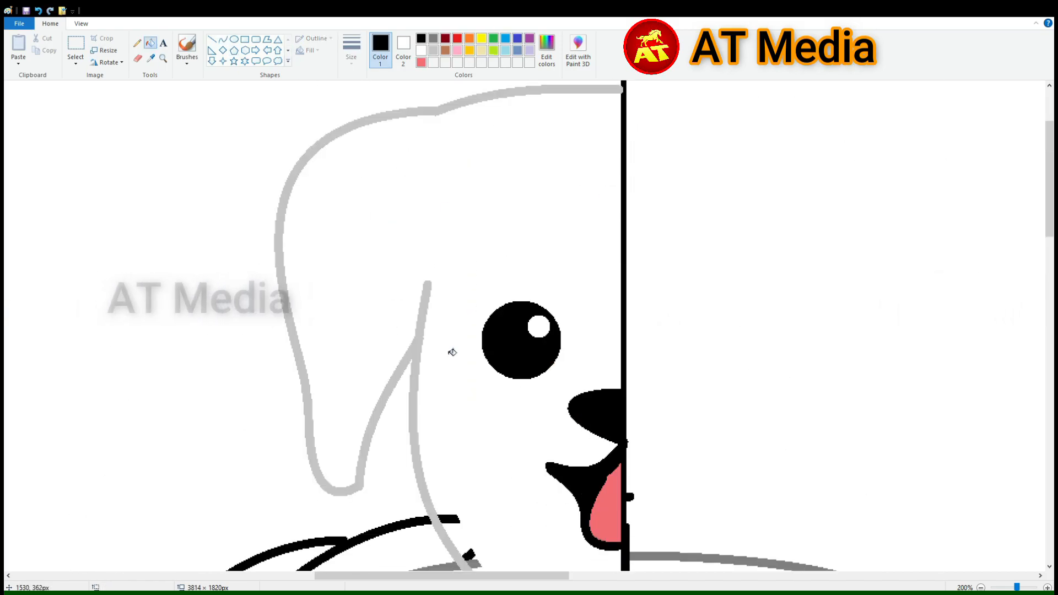
pyautogui.click(422, 50)
pyautogui.scroll(-2, 452, 352)
pyautogui.scroll(-1, 553, 349)
pyautogui.scroll(2, 553, 349)
pyautogui.click(421, 39)
pyautogui.click(210, 253)
pyautogui.click(200, 332)
pyautogui.click(299, 360)
# Draw a small curved black eyebrow above the dog's left eye
pyautogui.scroll(-1, 298, 353)
pyautogui.click(223, 40)
pyautogui.scroll(2, 368, 105)
pyautogui.scroll(-2, 701, 366)
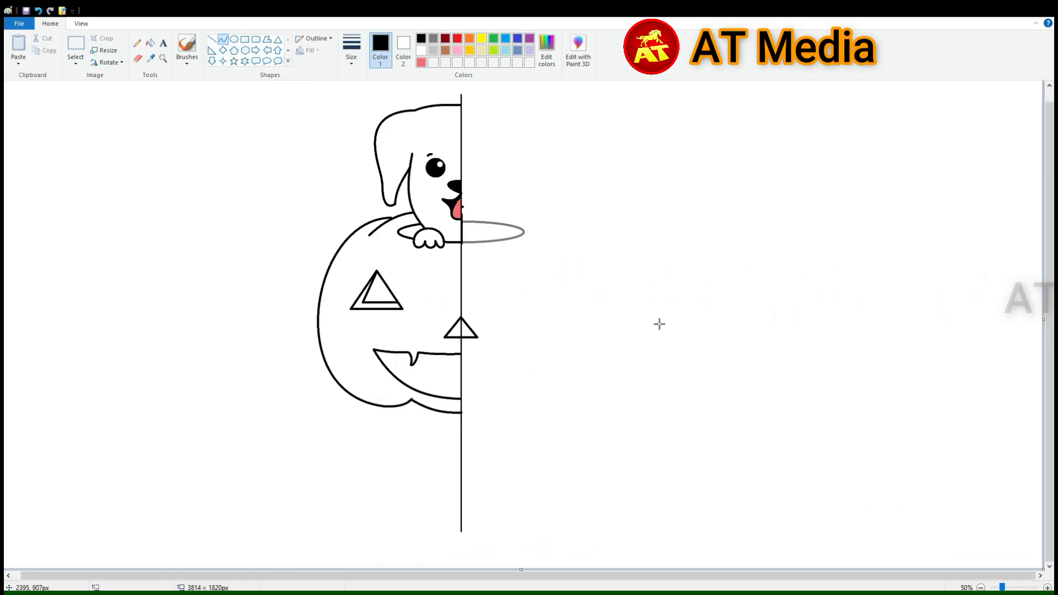
# Move the pumpkin's nose and half mouth slightly upward and redraw the vertical centre line
pyautogui.scroll(1, 36, 329)
pyautogui.moveTo(540, 578); pyautogui.dragTo(660, 577)
pyautogui.moveTo(647, 288)
pyautogui.mouseDown()
pyautogui.moveTo(688, 470)
pyautogui.moveTo(709, 297)
pyautogui.mouseUp()
pyautogui.press('Up')
pyautogui.press('Up')
pyautogui.press('Up')
pyautogui.press('Up')
pyautogui.press('Up')
pyautogui.press('Up')
pyautogui.press('Up')
pyautogui.press('Up')
pyautogui.press('Up')
pyautogui.press('Up')
pyautogui.press('Up')
pyautogui.press('Up')
pyautogui.press('Up')
pyautogui.press('Up')
pyautogui.press('Up')
pyautogui.press('Up')
pyautogui.press('Up')
pyautogui.press('Up')
pyautogui.press('Up')
pyautogui.press('Up')
pyautogui.click(76, 63)
pyautogui.click(105, 160)
pyautogui.click(319, 113)
pyautogui.click(212, 39)
pyautogui.moveTo(641, 204); pyautogui.dragTo(641, 533)
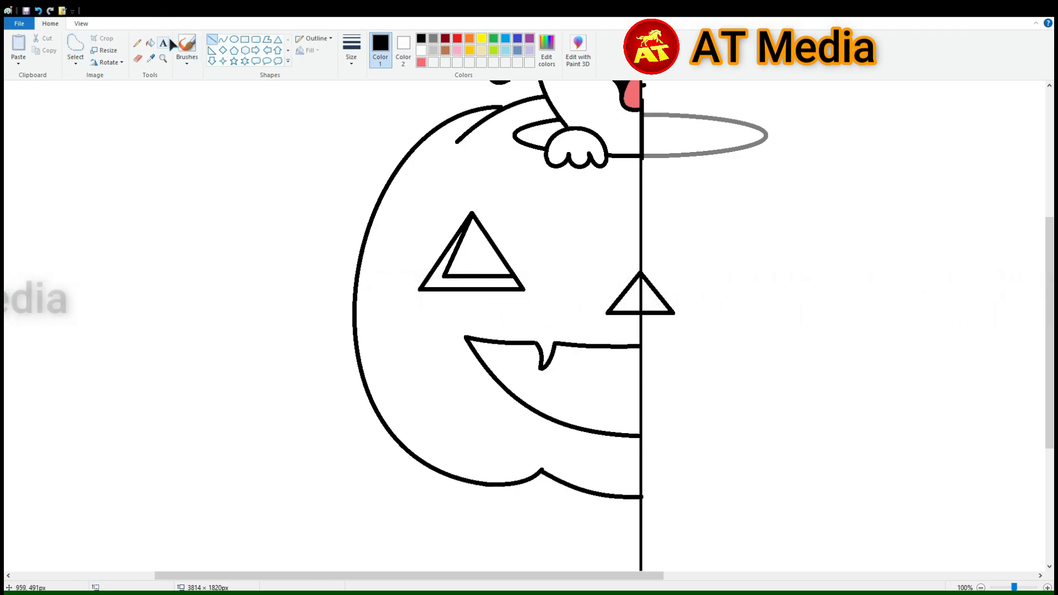
# Delete everything from the vertical line rightward and complete the drawing with a horizontally mirrored copy of the left half
pyautogui.scroll(-2, 413, 327)
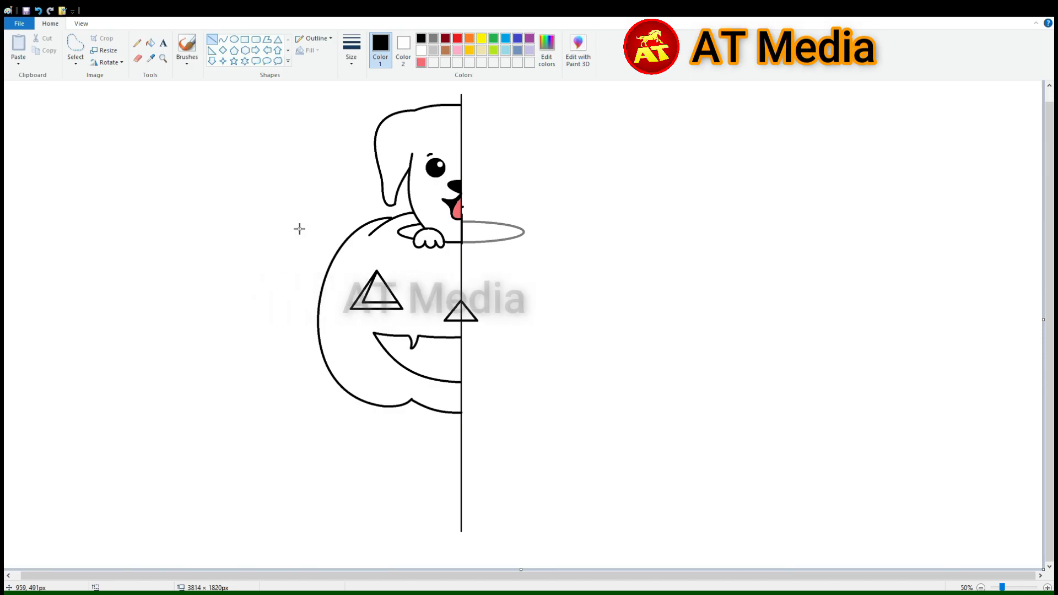
pyautogui.click(75, 63)
pyautogui.click(104, 90)
pyautogui.moveTo(574, 555)
pyautogui.mouseDown()
pyautogui.moveTo(452, 91)
pyautogui.moveTo(461, 89)
pyautogui.mouseUp()
pyautogui.press('Delete')
pyautogui.moveTo(501, 439); pyautogui.dragTo(467, 398)
# Erase the mouth's lower curve and replace it with a smooth outer curve and a second inner lip curve
pyautogui.click(138, 58)
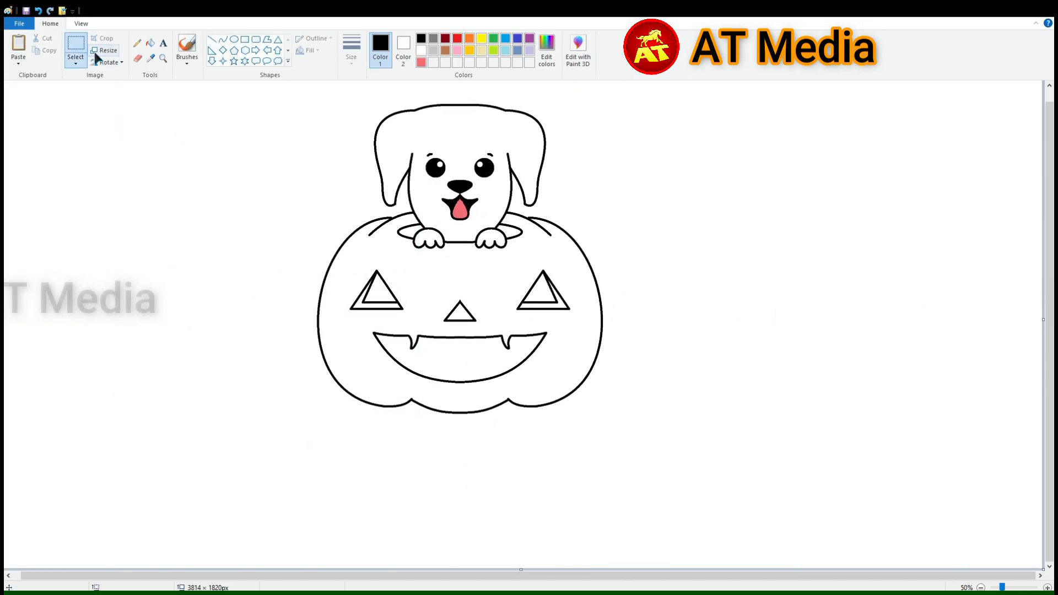
pyautogui.hotkey('ctrl', 'pageup')
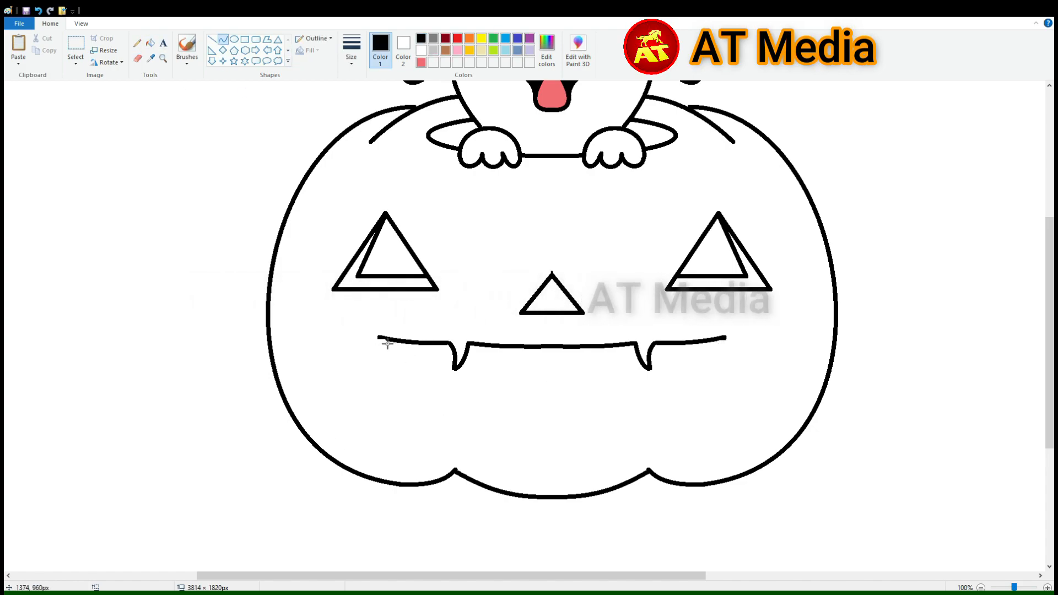
pyautogui.click(432, 493)
pyautogui.moveTo(664, 479); pyautogui.dragTo(673, 496)
pyautogui.moveTo(384, 342)
pyautogui.mouseDown()
pyautogui.moveTo(677, 394)
pyautogui.moveTo(700, 343)
pyautogui.mouseUp()
pyautogui.click(455, 433)
pyautogui.moveTo(579, 447); pyautogui.dragTo(573, 497)
pyautogui.click(714, 336)
# Add a second curve beside the pumpkin's left fang to give it thickness
pyautogui.moveTo(456, 369); pyautogui.dragTo(479, 346)
pyautogui.click(467, 370)
pyautogui.click(477, 361)
pyautogui.click(31, 406)
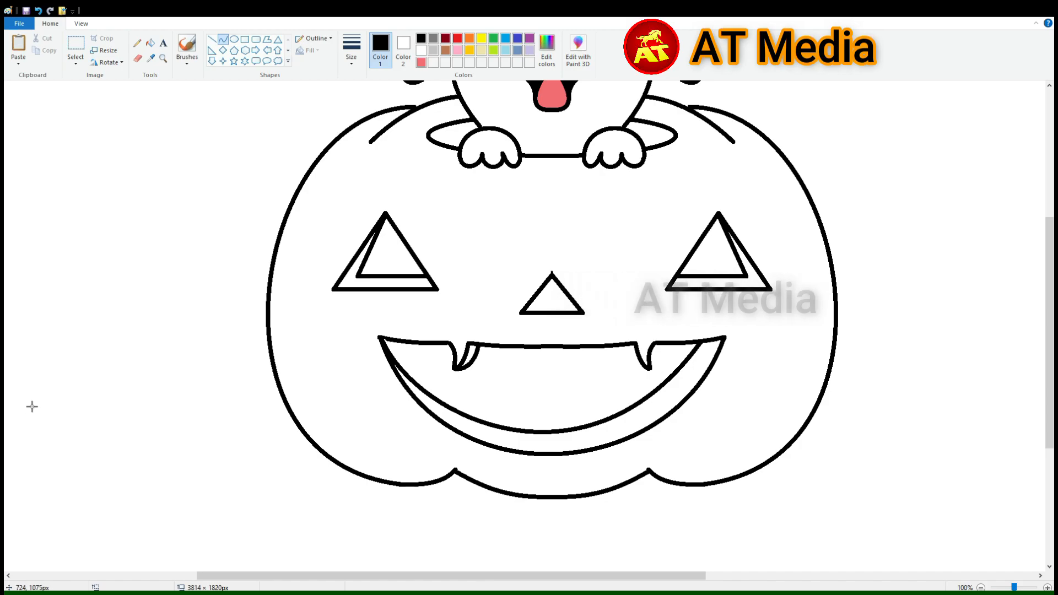
# Erase a gap in the middle of the pumpkin's lower lip and draw a curved tooth with a second edge there
pyautogui.click(138, 58)
pyautogui.click(223, 39)
pyautogui.moveTo(571, 441)
pyautogui.mouseDown()
pyautogui.moveTo(580, 419)
pyautogui.moveTo(588, 451)
pyautogui.mouseUp()
pyautogui.click(563, 435)
pyautogui.click(569, 425)
pyautogui.click(595, 437)
pyautogui.click(577, 445)
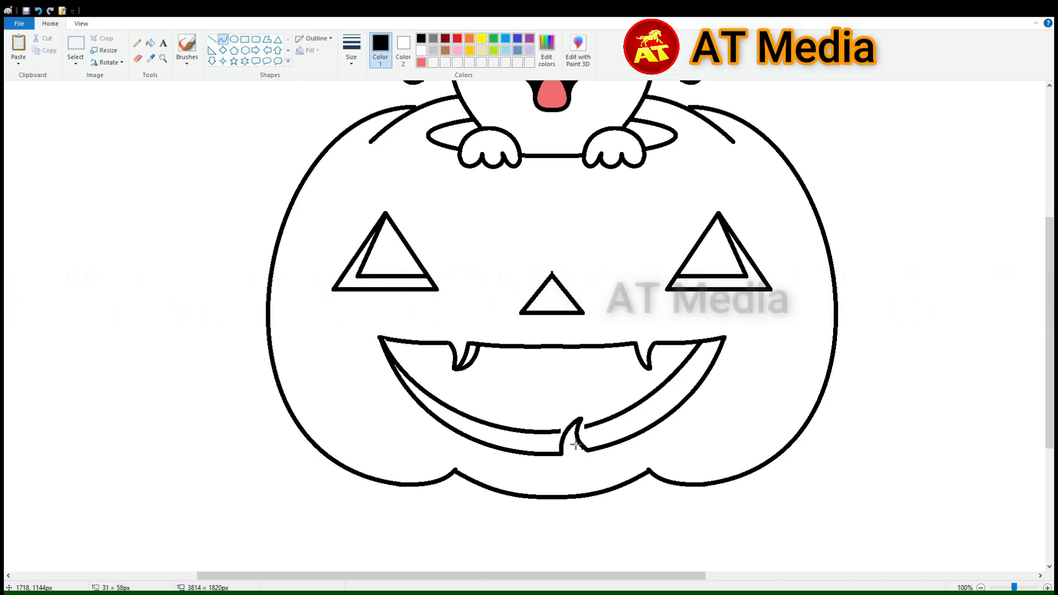
pyautogui.keyDown('ctrl'); pyautogui.scroll(1, 568, 474); pyautogui.keyUp('ctrl')
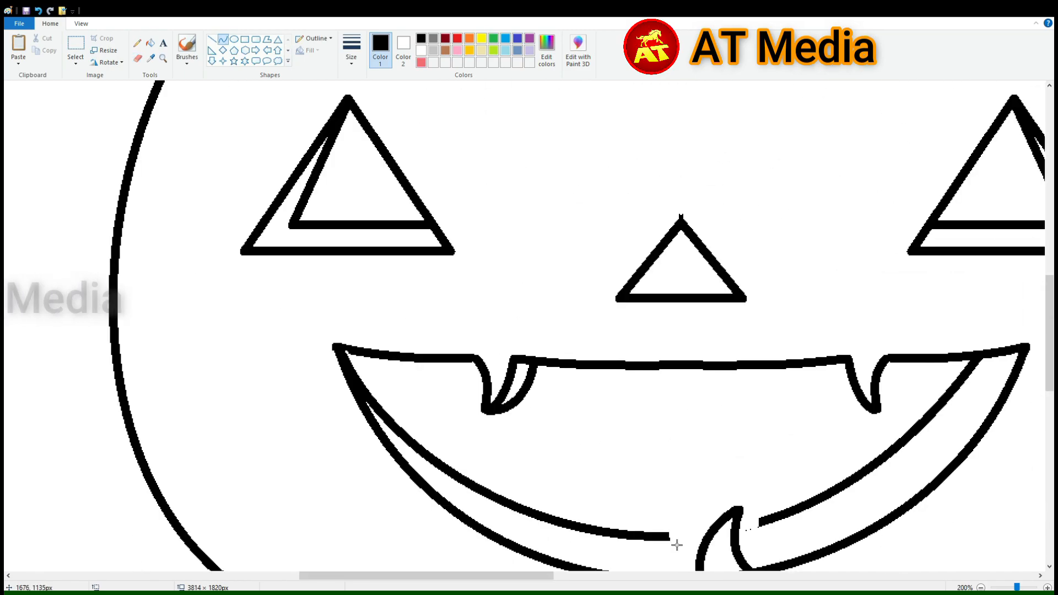
pyautogui.scroll(2, 544, 433)
pyautogui.scroll(-4, 669, 432)
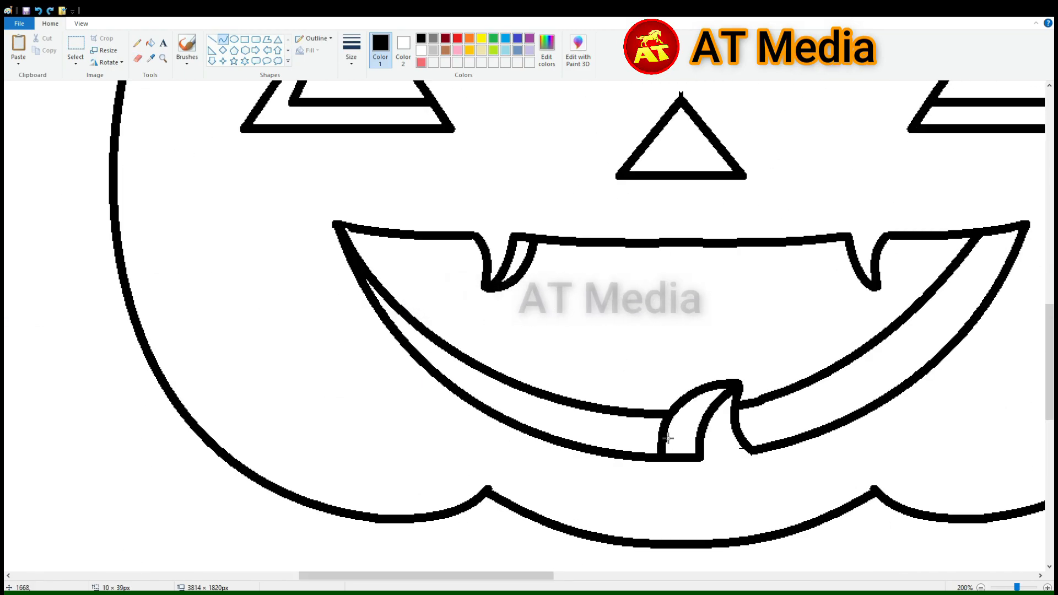
# Replace the pumpkin's right eye with an unmirrored copy of the left eye and place both eyes symmetrically above the nose
pyautogui.keyDown('ctrl'); pyautogui.scroll(-2, 668, 432); pyautogui.keyUp('ctrl')
pyautogui.click(75, 45)
pyautogui.moveTo(504, 266); pyautogui.dragTo(578, 320)
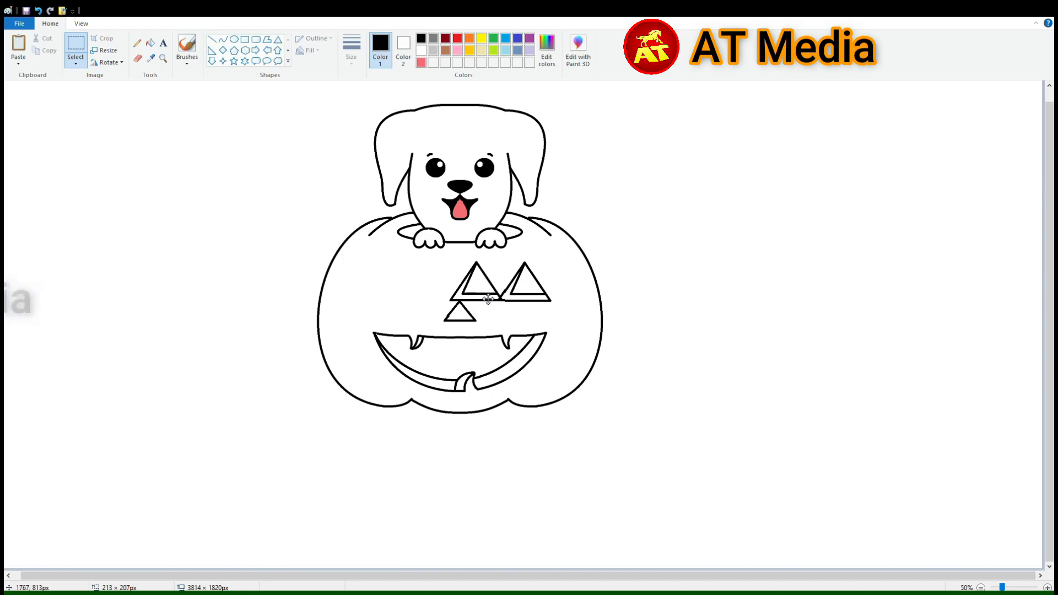
pyautogui.press('Left')
pyautogui.click(568, 315)
# Draw two thin inner lines inside the pumpkin's triangular nose to match the cut edge of the eyes
pyautogui.keyDown('ctrl'); pyautogui.scroll(2, 621, 343); pyautogui.keyUp('ctrl')
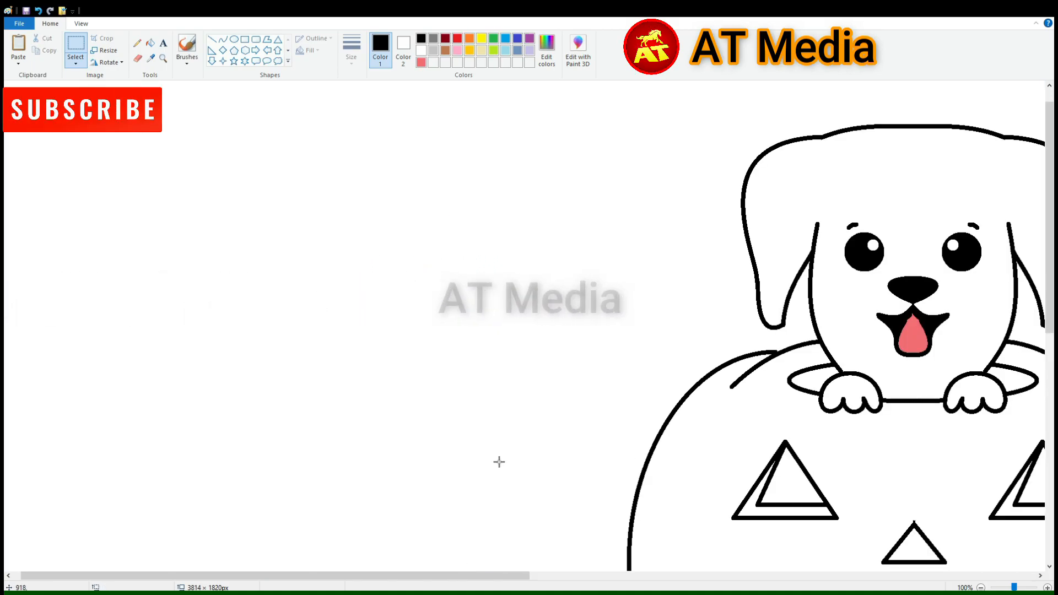
pyautogui.click(212, 40)
pyautogui.scroll(-4, 661, 264)
pyautogui.moveTo(865, 231)
pyautogui.mouseDown()
pyautogui.moveTo(839, 296)
pyautogui.moveTo(917, 296)
pyautogui.mouseUp()
pyautogui.keyDown('ctrl'); pyautogui.scroll(-2, 780, 239); pyautogui.keyUp('ctrl')
# Erase the flat top line of the puppy's head and redraw it as one smooth upward curve between the ears
pyautogui.click(137, 59)
pyautogui.keyDown('ctrl'); pyautogui.scroll(1, 689, 470); pyautogui.keyUp('ctrl')
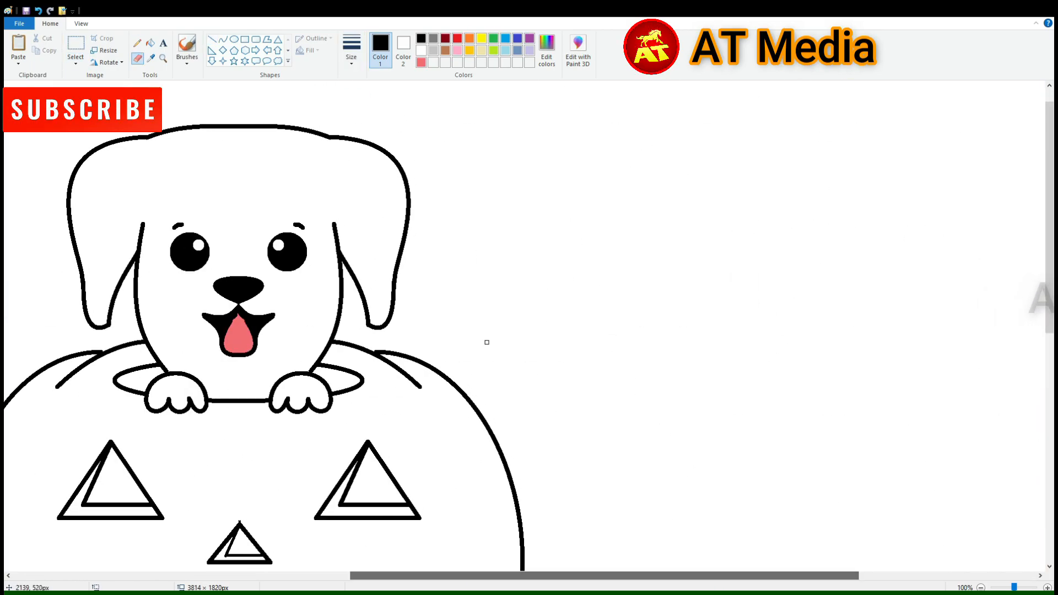
pyautogui.keyDown('ctrl'); pyautogui.scroll(2, 690, 470); pyautogui.keyUp('ctrl')
pyautogui.click(439, 244)
pyautogui.moveTo(477, 577); pyautogui.dragTo(513, 579)
pyautogui.click(755, 244)
pyautogui.click(452, 214)
pyautogui.click(223, 39)
pyautogui.moveTo(213, 246)
pyautogui.mouseDown()
pyautogui.moveTo(427, 260)
pyautogui.moveTo(762, 247)
pyautogui.mouseUp()
pyautogui.moveTo(352, 242)
pyautogui.mouseDown()
pyautogui.moveTo(316, 95)
pyautogui.moveTo(342, 166)
pyautogui.mouseUp()
pyautogui.keyDown('ctrl'); pyautogui.scroll(-2, 572, 254); pyautogui.keyUp('ctrl')
# Fill the pumpkin's body with orange
pyautogui.moveTo(546, 576); pyautogui.dragTo(437, 576)
pyautogui.scroll(-3, 350, 301)
pyautogui.click(151, 43)
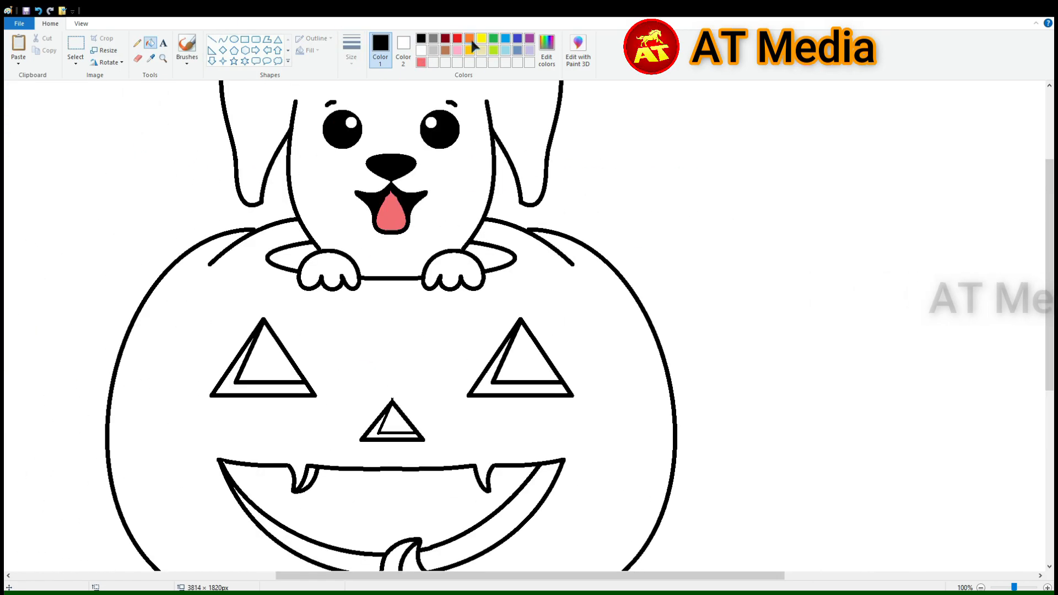
pyautogui.click(432, 388)
pyautogui.keyDown('ctrl'); pyautogui.scroll(-1, 432, 388); pyautogui.keyUp('ctrl')
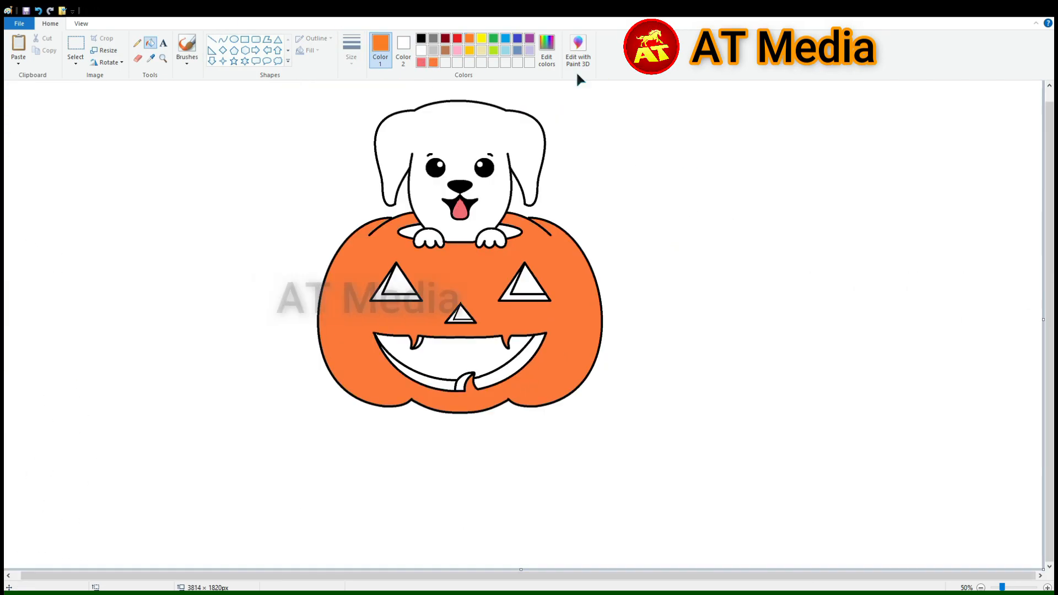
pyautogui.click(545, 248)
# Mix a darker orange and draw a curved V-shaped shading crease near the pumpkin's upper left rib
pyautogui.click(546, 50)
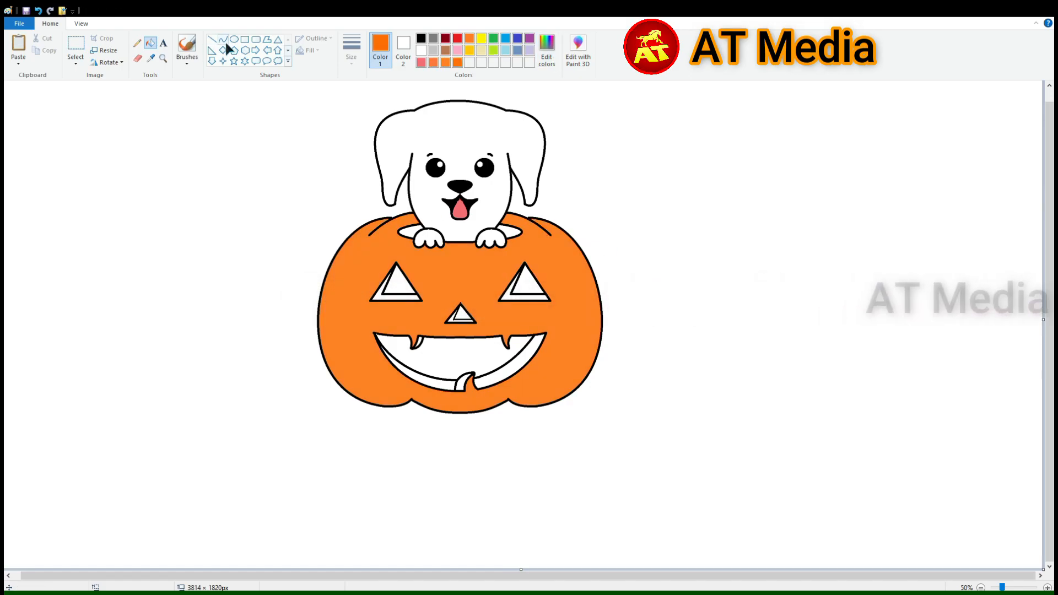
pyautogui.click(223, 39)
pyautogui.keyDown('ctrl'); pyautogui.scroll(2, 328, 206); pyautogui.keyUp('ctrl')
pyautogui.click(709, 307)
pyautogui.moveTo(416, 575)
pyautogui.mouseDown()
pyautogui.moveTo(499, 575)
pyautogui.moveTo(442, 576)
pyautogui.mouseUp()
pyautogui.click(222, 39)
pyautogui.moveTo(455, 288); pyautogui.dragTo(360, 416)
pyautogui.moveTo(349, 371); pyautogui.dragTo(391, 282)
pyautogui.moveTo(367, 344); pyautogui.dragTo(353, 339)
# Draw a long darker orange shading curve just inside the pumpkin's left edge
pyautogui.scroll(-2, 182, 449)
pyautogui.moveTo(391, 282); pyautogui.dragTo(176, 452)
pyautogui.scroll(2, 176, 451)
pyautogui.moveTo(286, 468); pyautogui.dragTo(231, 447)
# Draw darker orange shading curves around both bottom notches and just inside the pumpkin's right edge
pyautogui.scroll(-4, 474, 517)
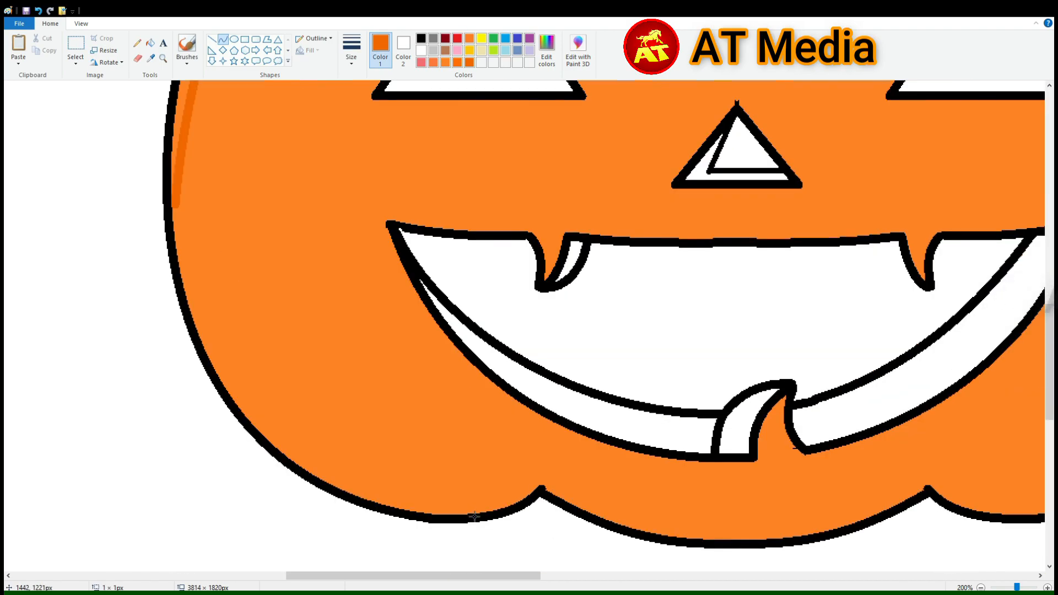
pyautogui.hscroll(5, 566, 492)
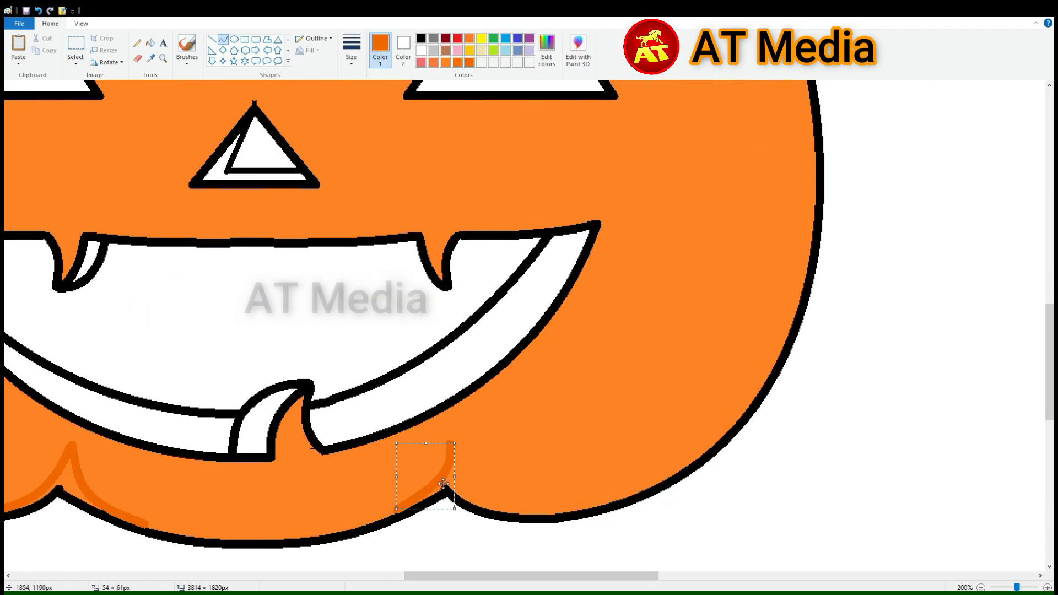
pyautogui.scroll(6, 696, 418)
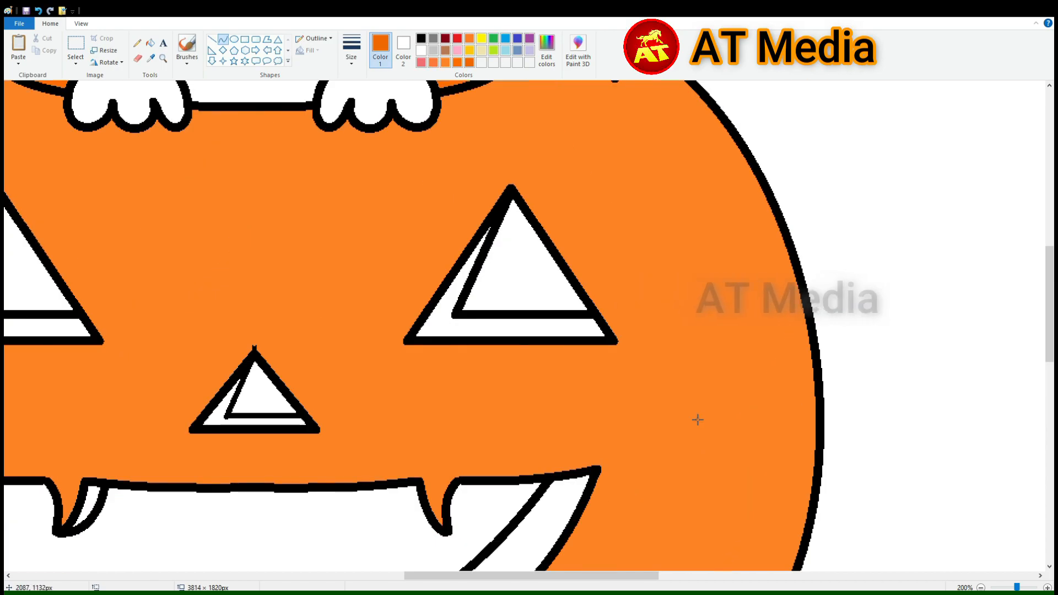
pyautogui.moveTo(598, 270); pyautogui.dragTo(622, 325)
pyautogui.moveTo(792, 515); pyautogui.dragTo(811, 518)
pyautogui.scroll(-1, 792, 515)
pyautogui.moveTo(710, 314); pyautogui.dragTo(729, 264)
# Fill the shading areas along the pumpkin's right edge and at the bottom notch with the darker orange
pyautogui.click(151, 43)
pyautogui.click(723, 253)
pyautogui.scroll(-2, 722, 253)
pyautogui.click(441, 500)
# Fill the cut edges of the pumpkin's fang, tooth, lip, nose and eyes with a deeper brownish orange
pyautogui.scroll(-1, 307, 501)
pyautogui.click(91, 264)
pyautogui.scroll(1, 110, 270)
pyautogui.click(219, 296)
pyautogui.click(465, 206)
pyautogui.click(50, 206)
pyautogui.scroll(1, 556, 181)
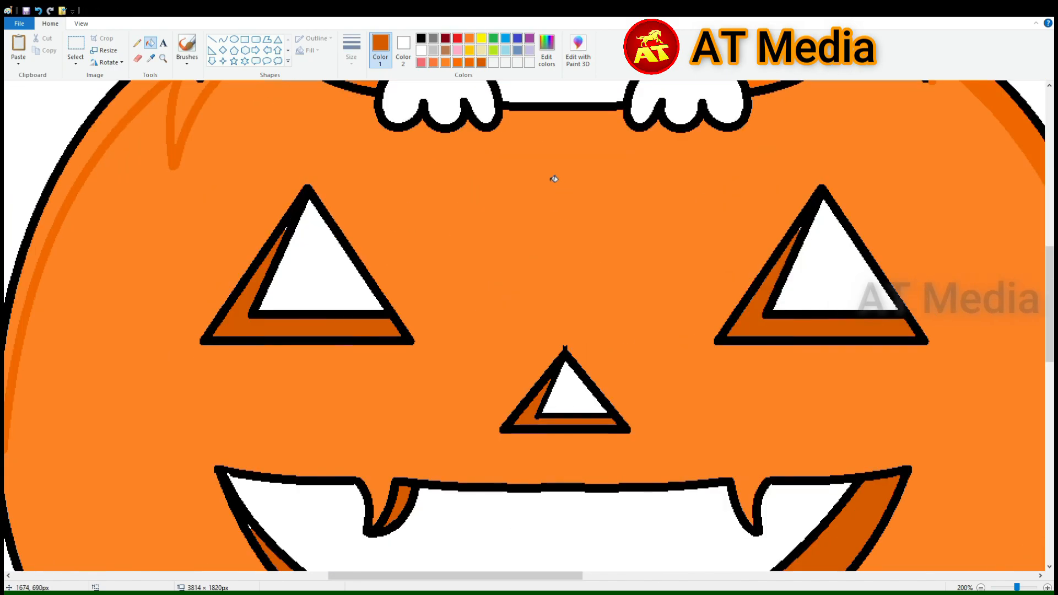
# Fill the openings of the pumpkin's eyes, nose and mouth with bright yellow
pyautogui.click(482, 38)
pyautogui.click(333, 252)
pyautogui.scroll(-2, 333, 252)
pyautogui.click(525, 284)
pyautogui.click(461, 314)
pyautogui.click(456, 356)
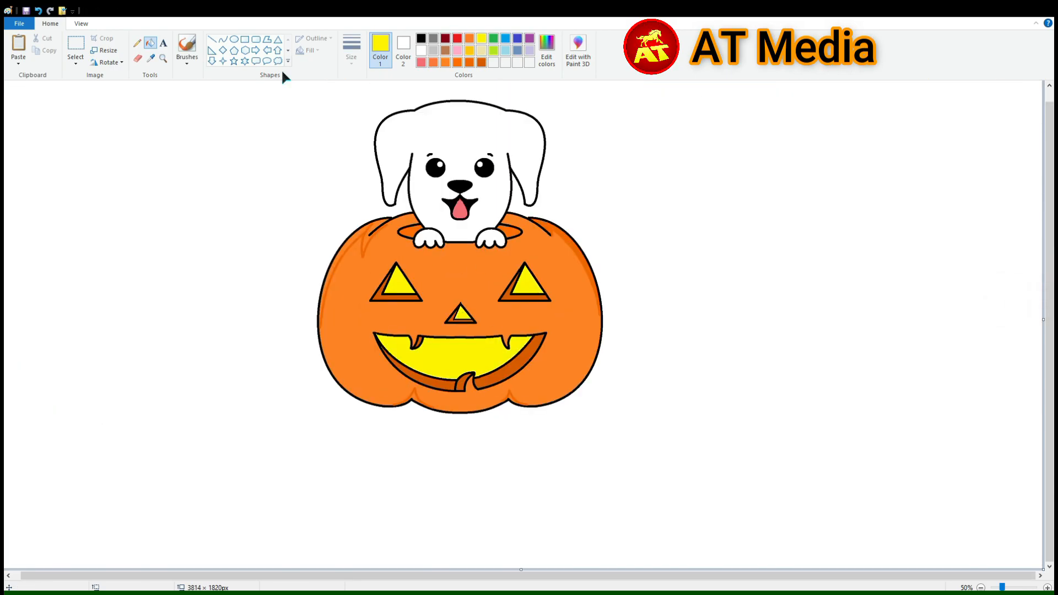
# Recolor the openings of the pumpkin's eyes, nose and mouth with a custom golden yellow
pyautogui.click(175, 105)
pyautogui.hotkey('ctrl', 'z')
pyautogui.click(188, 60)
pyautogui.click(150, 43)
pyautogui.click(399, 285)
pyautogui.click(527, 285)
pyautogui.click(462, 315)
pyautogui.click(457, 356)
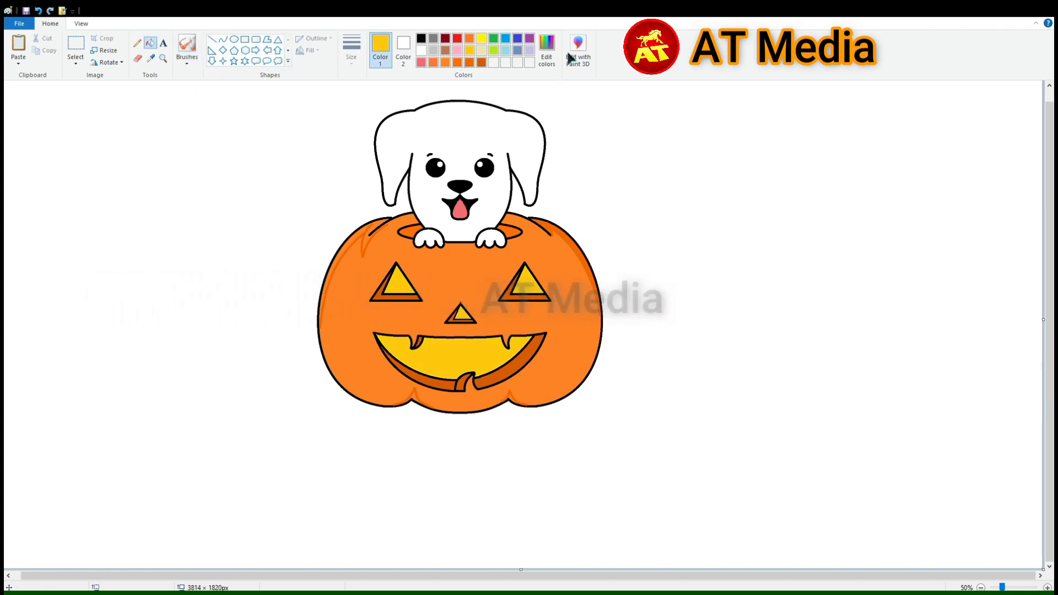
pyautogui.click(457, 355)
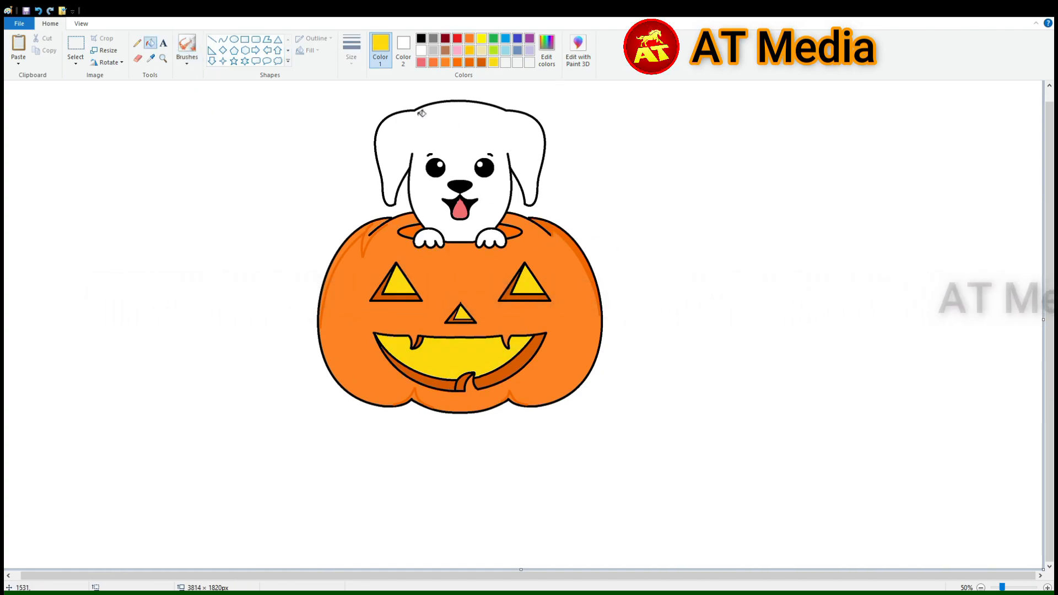
# Try to airbrush a golden yellow glow over the pumpkin's eyes and nose
pyautogui.moveTo(405, 284); pyautogui.dragTo(409, 300)
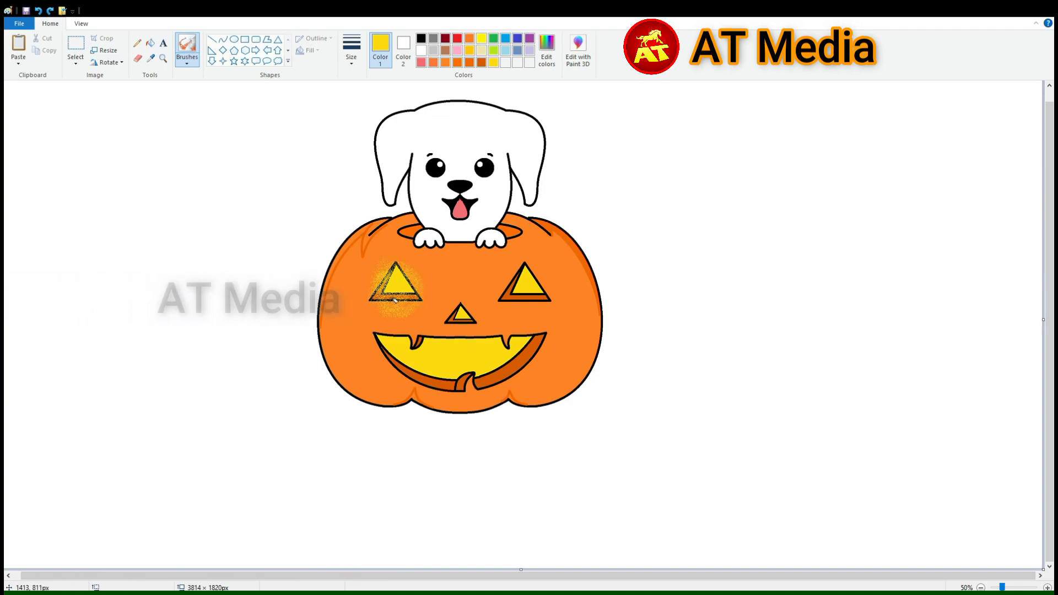
pyautogui.click(461, 315)
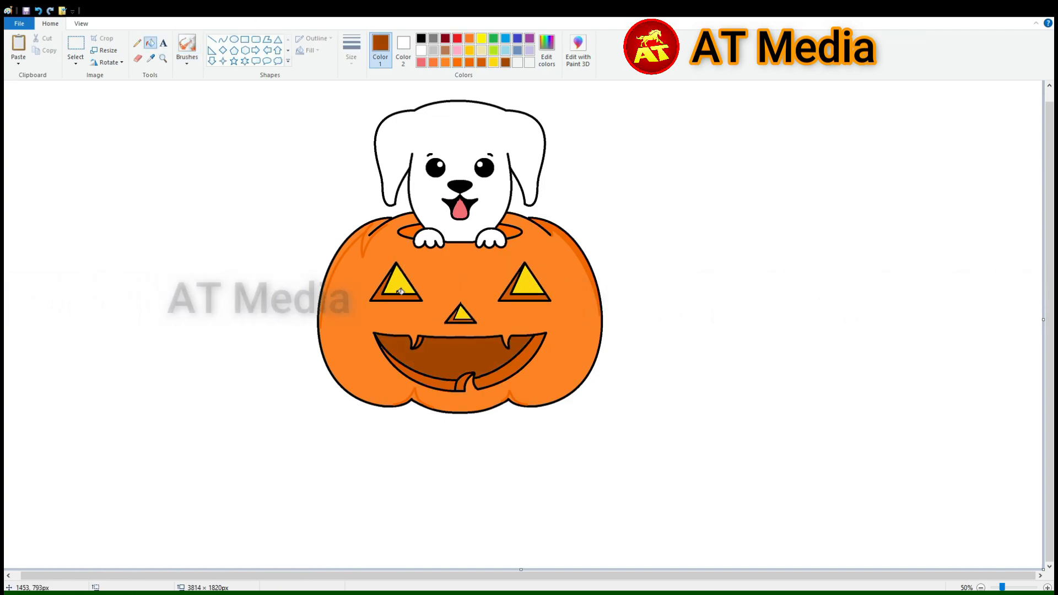
pyautogui.click(394, 292)
pyautogui.click(395, 292)
pyautogui.click(462, 315)
pyautogui.click(524, 287)
# Fill the remaining shading along the pumpkin's left edge and crease with the darker orange
pyautogui.click(470, 63)
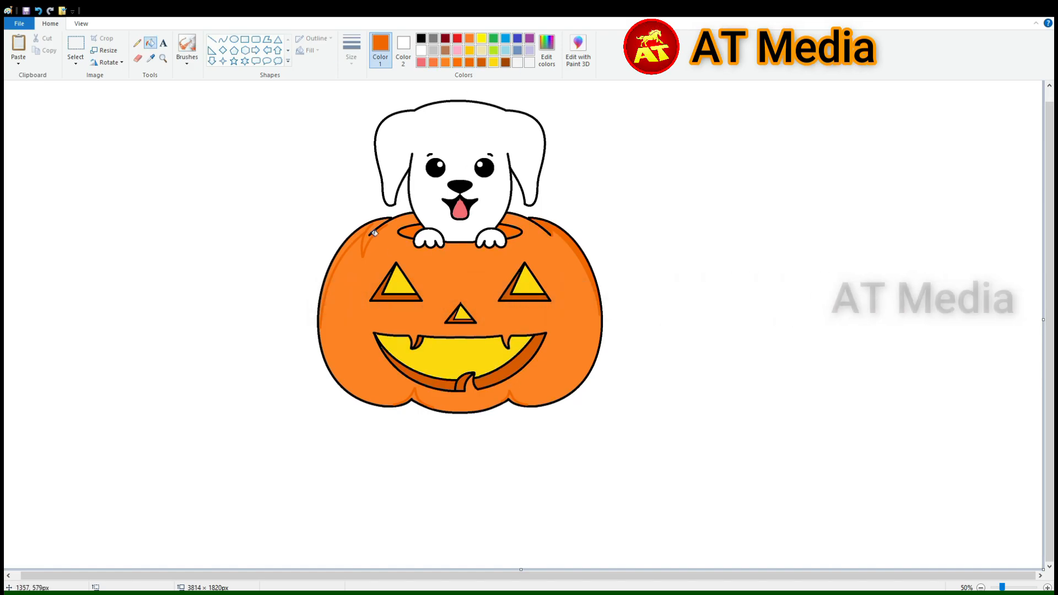
# Draw an amber contour inside the yellow mouth opening, following its edges around both fangs and the lower tooth
pyautogui.click(223, 39)
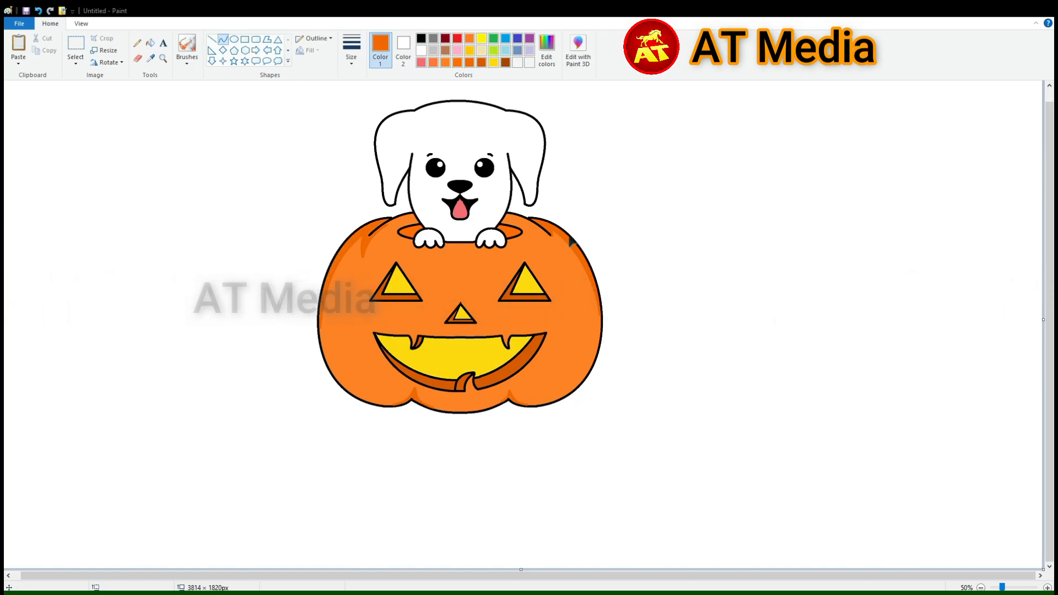
pyautogui.scroll(1, 585, 304)
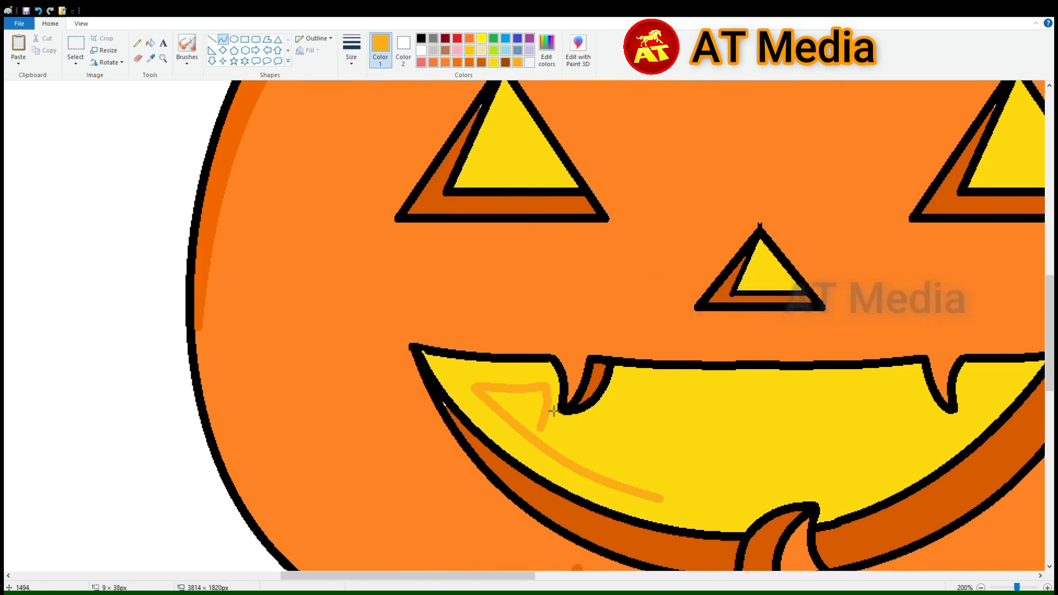
pyautogui.moveTo(626, 387); pyautogui.dragTo(910, 388)
pyautogui.moveTo(769, 391); pyautogui.dragTo(768, 406)
pyautogui.moveTo(502, 576); pyautogui.dragTo(580, 574)
pyautogui.moveTo(593, 388); pyautogui.dragTo(644, 430)
pyautogui.moveTo(618, 409); pyautogui.dragTo(611, 417)
pyautogui.moveTo(645, 430); pyautogui.dragTo(663, 409)
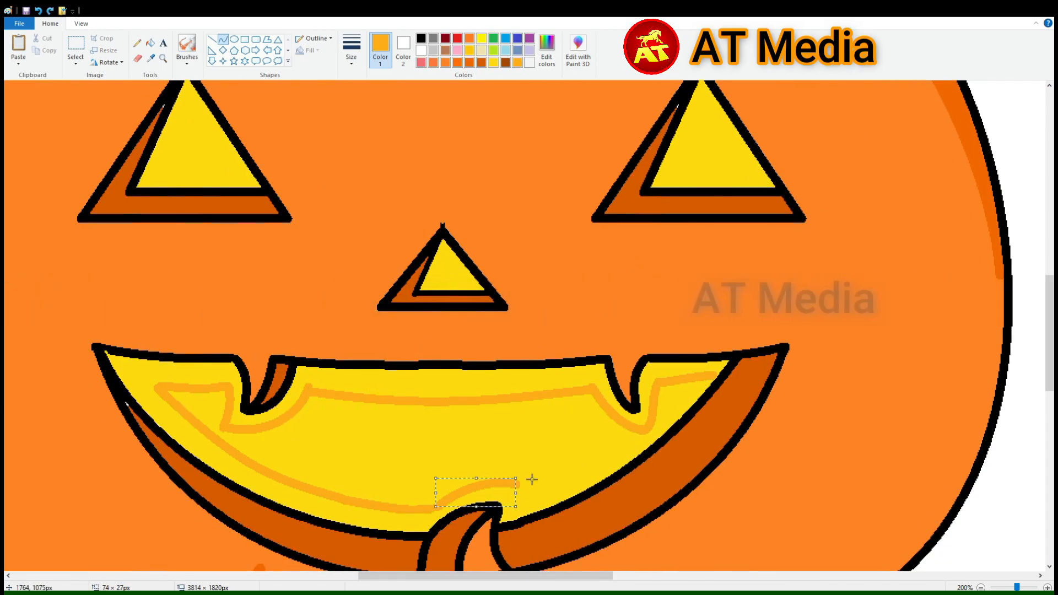
pyautogui.moveTo(617, 445); pyautogui.dragTo(625, 461)
# Fill the band between the contour and the mouth's edge with amber and soften its inner boundary with golden yellow airbrush
pyautogui.click(150, 43)
pyautogui.click(151, 381)
pyautogui.click(493, 62)
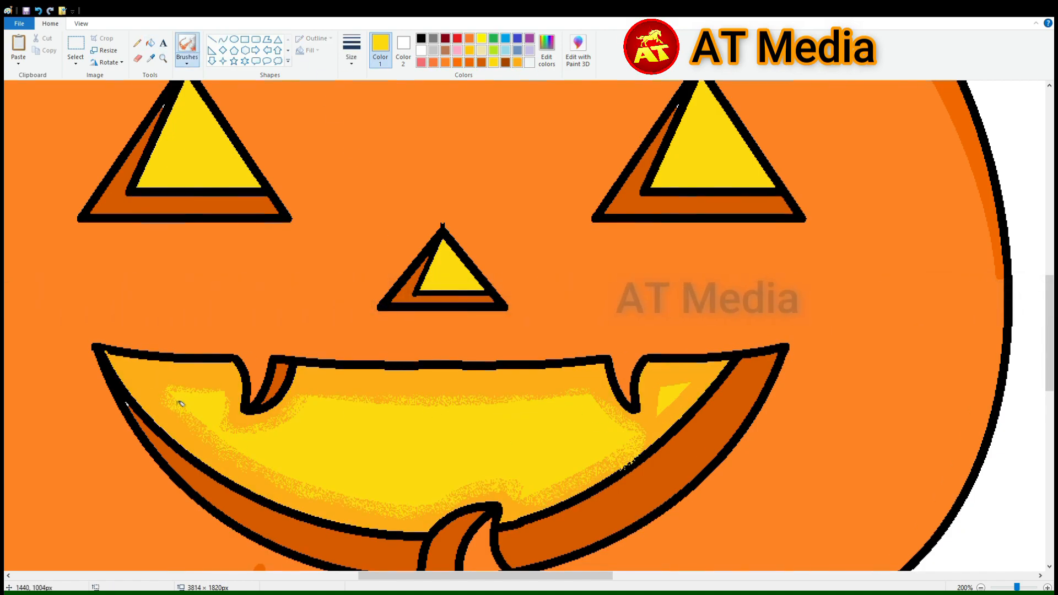
pyautogui.scroll(-2, 664, 420)
pyautogui.scroll(2, 496, 480)
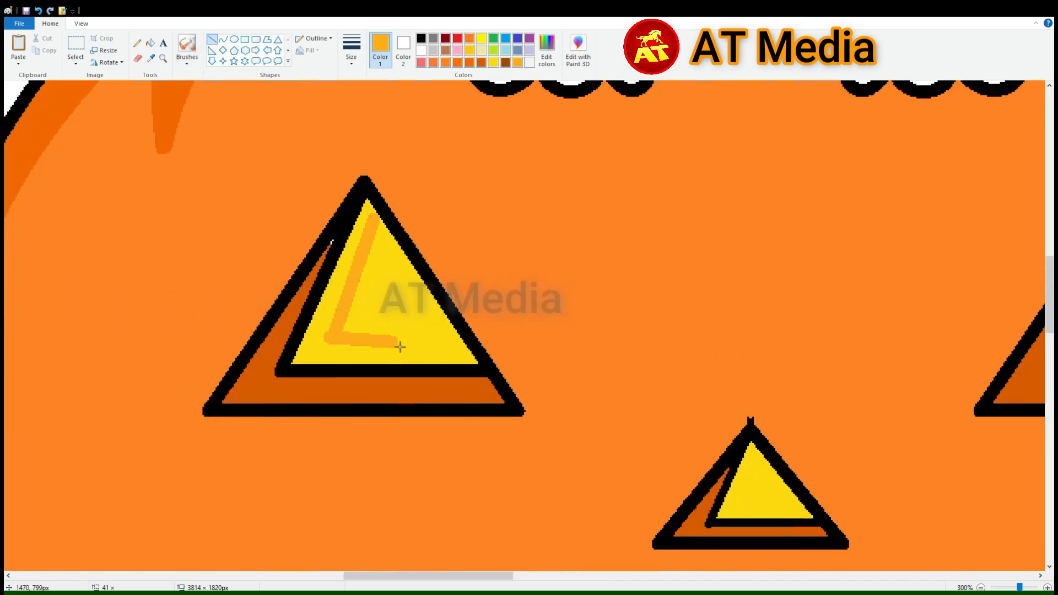
# Draw an amber boundary inside the pumpkin's left eye and fill the strip along its inner and lower sides with amber
pyautogui.moveTo(400, 348); pyautogui.dragTo(462, 340)
pyautogui.click(151, 43)
pyautogui.click(321, 351)
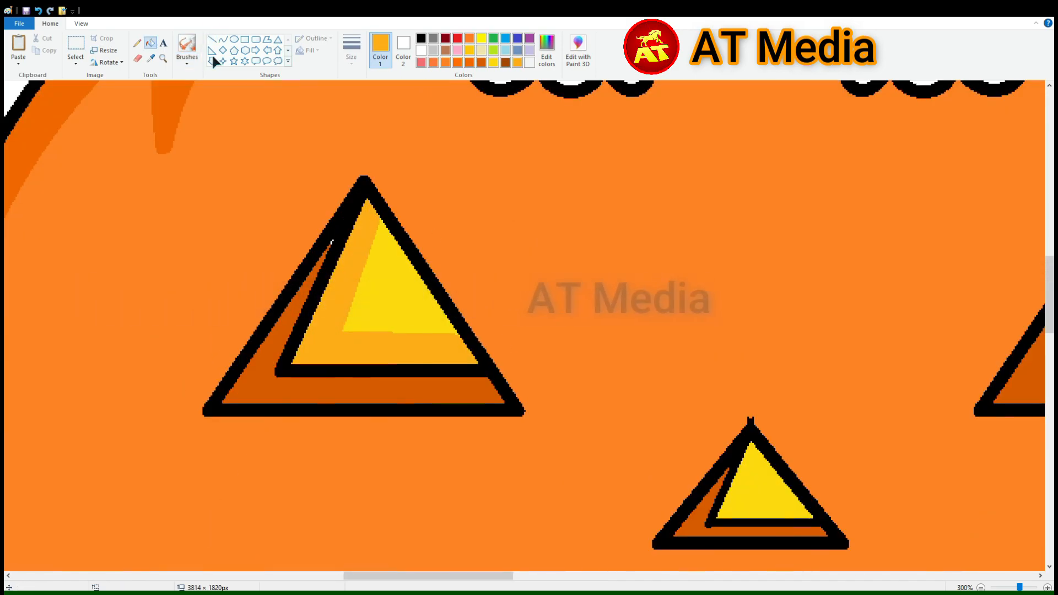
# Shade the pumpkin's right eye with a matching amber strip and soften its boundary with the airbrush
pyautogui.hscroll(10, 358, 334)
pyautogui.click(212, 39)
pyautogui.moveTo(343, 215); pyautogui.dragTo(296, 347)
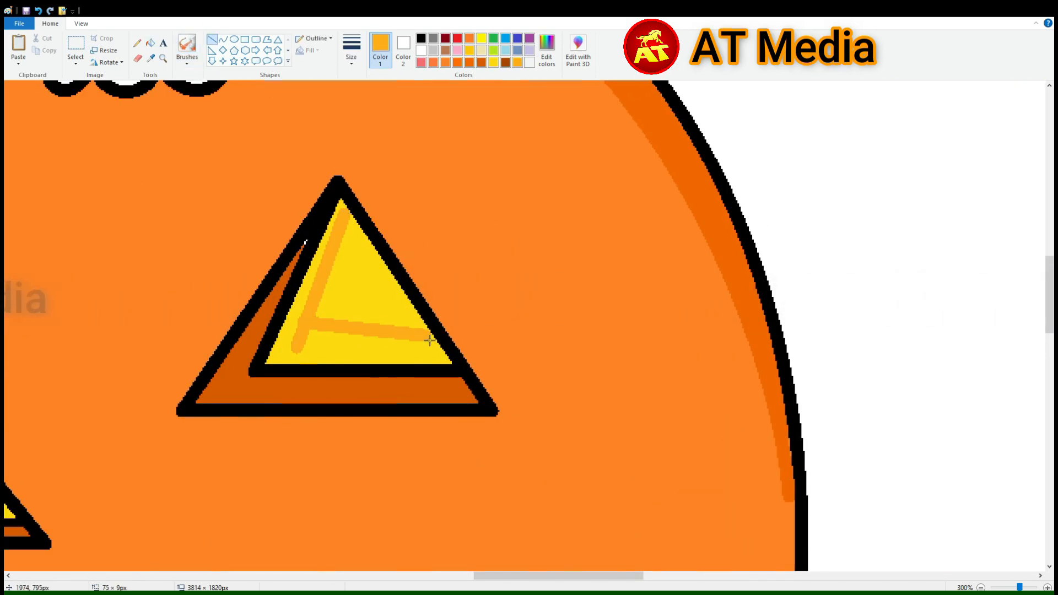
pyautogui.click(150, 42)
pyautogui.click(308, 355)
pyautogui.click(187, 43)
pyautogui.moveTo(354, 225); pyautogui.dragTo(351, 243)
pyautogui.keyDown('ctrl'); pyautogui.scroll(-3, 496, 336); pyautogui.keyUp('ctrl')
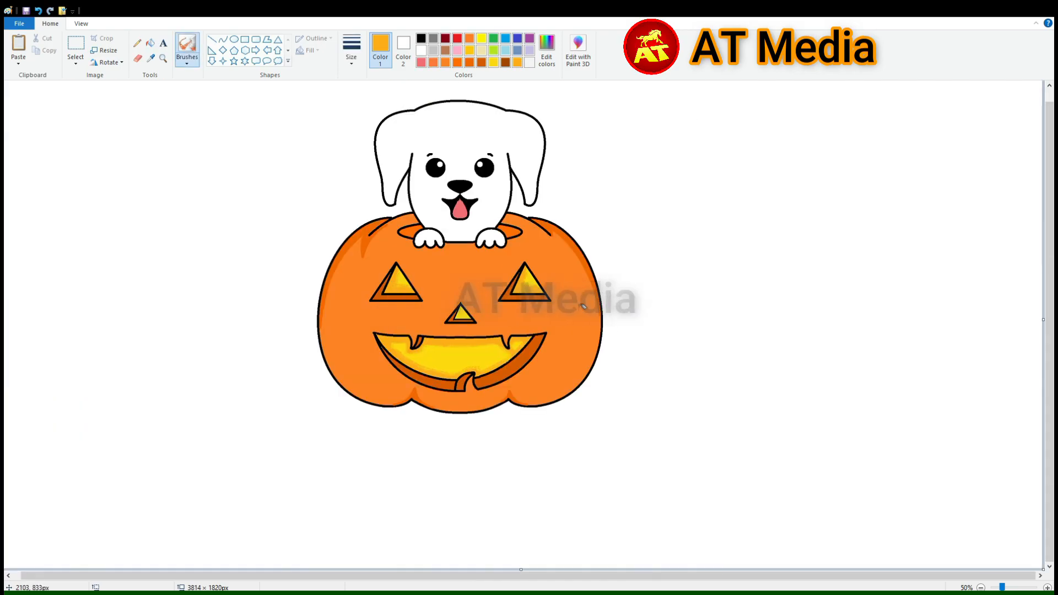
# Shade the pumpkin's nose opening with an amber strip and blend it into the yellow with the airbrush
pyautogui.keyDown('ctrl'); pyautogui.scroll(2, 376, 353); pyautogui.keyUp('ctrl')
pyautogui.keyDown('ctrl'); pyautogui.scroll(1, 534, 556); pyautogui.keyUp('ctrl')
pyautogui.moveTo(326, 576)
pyautogui.mouseDown()
pyautogui.moveTo(533, 576)
pyautogui.moveTo(499, 577)
pyautogui.mouseUp()
pyautogui.scroll(3, 496, 331)
pyautogui.keyDown('ctrl'); pyautogui.scroll(1, 496, 331); pyautogui.keyUp('ctrl')
pyautogui.click(211, 39)
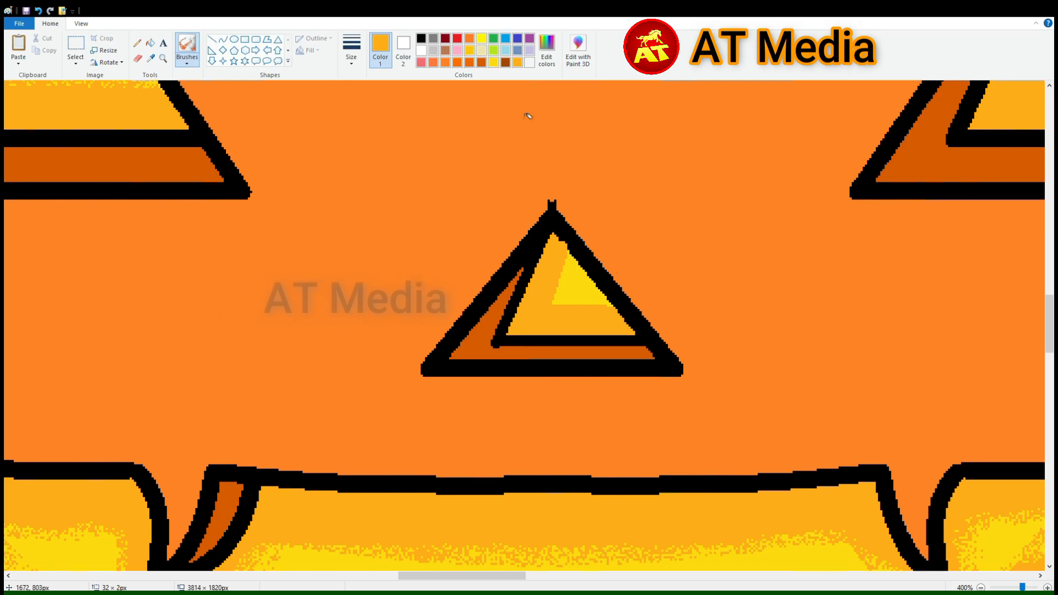
pyautogui.keyDown('ctrl'); pyautogui.scroll(-4, 582, 310); pyautogui.keyUp('ctrl')
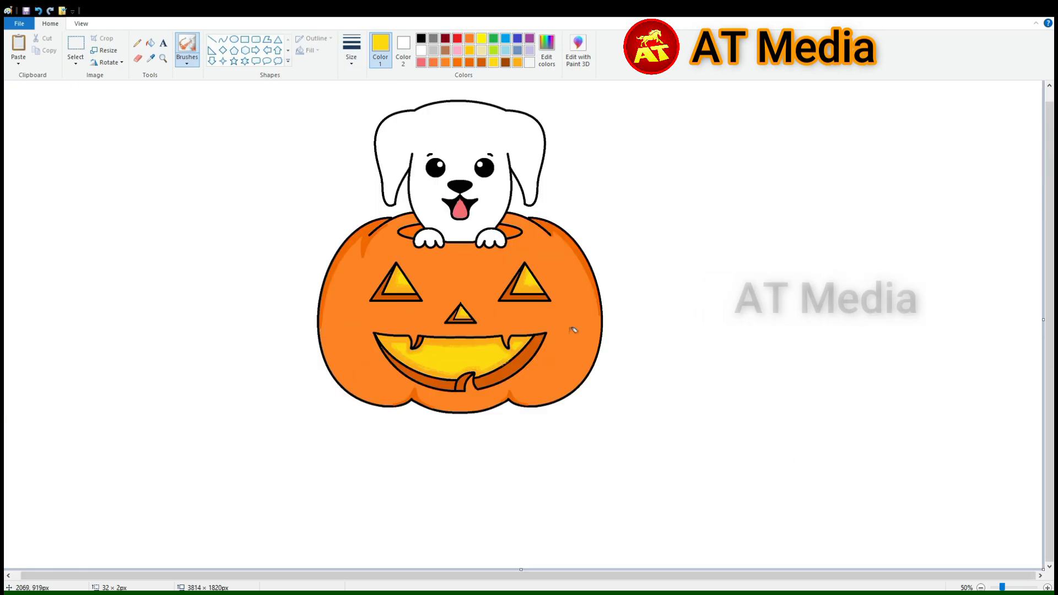
# Mix a lighter orange, outline a long curved highlight on the pumpkin's left side and fill it
pyautogui.keyDown('ctrl'); pyautogui.scroll(1, 324, 191); pyautogui.keyUp('ctrl')
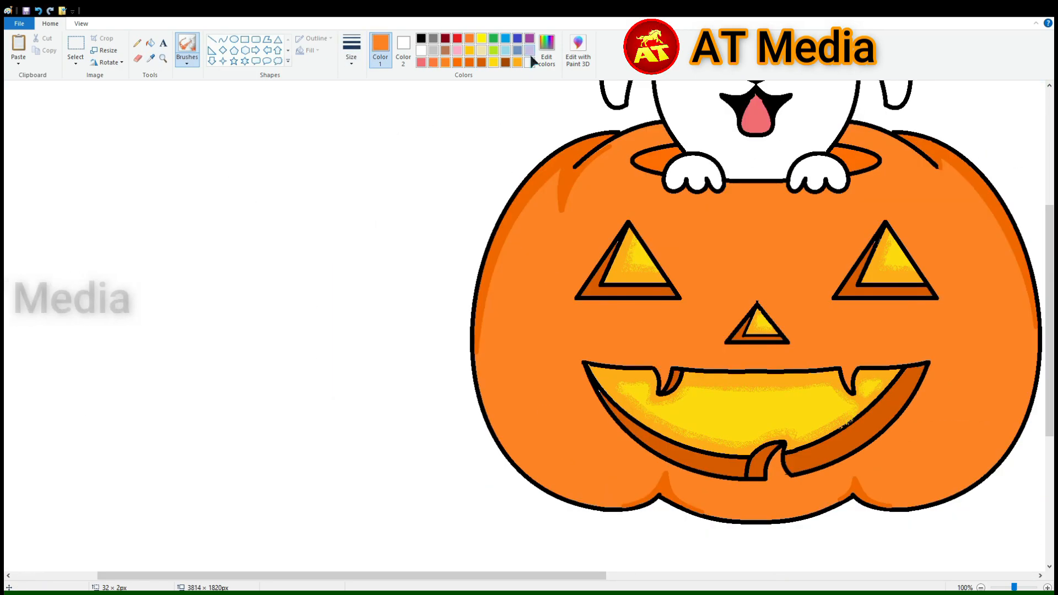
pyautogui.click(547, 50)
pyautogui.click(222, 39)
pyautogui.moveTo(540, 214); pyautogui.dragTo(627, 490)
pyautogui.moveTo(562, 363); pyautogui.dragTo(474, 485)
pyautogui.moveTo(536, 435); pyautogui.dragTo(483, 325)
pyautogui.moveTo(541, 217); pyautogui.dragTo(615, 440)
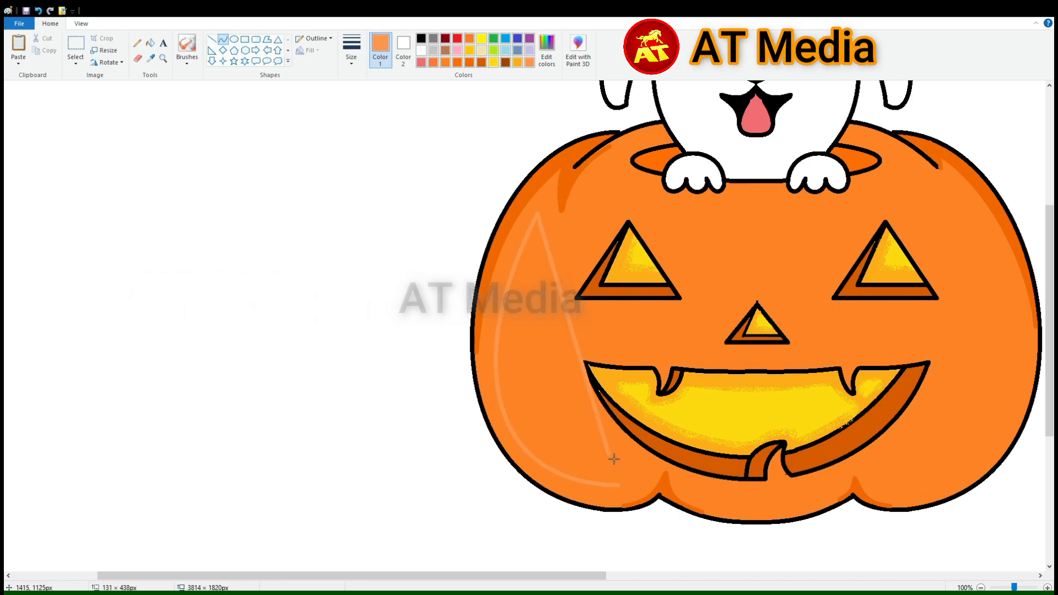
pyautogui.click(150, 43)
pyautogui.click(527, 374)
# Outline a crescent-shaped lighter orange highlight on the pumpkin's right side and fill it
pyautogui.click(223, 39)
pyautogui.hscroll(5, 628, 238)
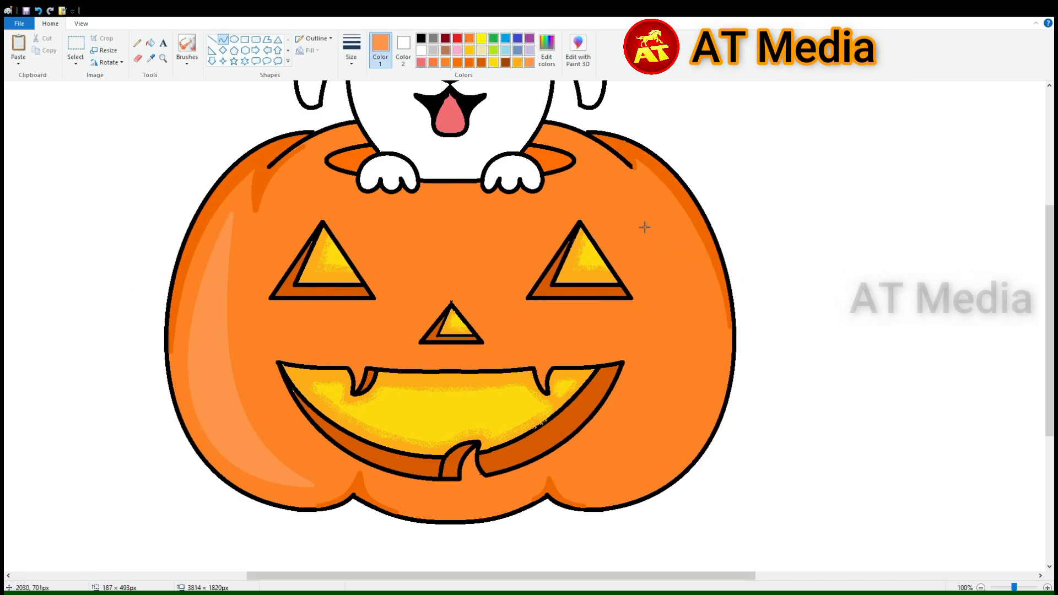
pyautogui.moveTo(622, 406); pyautogui.dragTo(782, 441)
pyautogui.moveTo(650, 248); pyautogui.dragTo(711, 237)
pyautogui.click(861, 302)
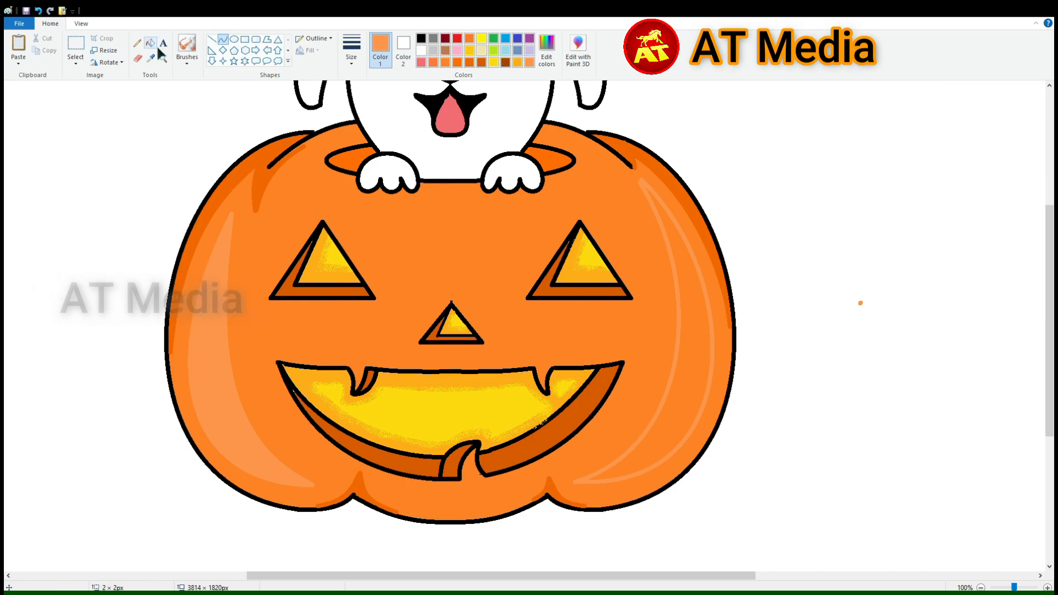
pyautogui.click(150, 43)
pyautogui.click(696, 336)
# Sample the puppy's tongue pink and touch up the tongue's shape with curves in that color
pyautogui.click(223, 39)
pyautogui.scroll(4, 383, 216)
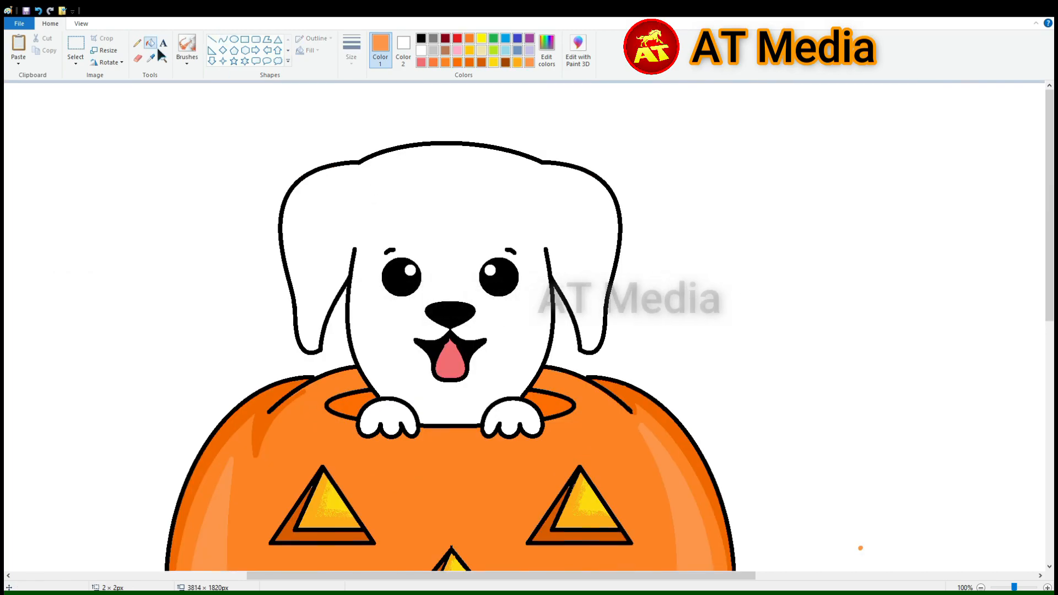
pyautogui.click(1048, 589)
pyautogui.moveTo(495, 576); pyautogui.dragTo(638, 579)
pyautogui.click(1048, 589)
pyautogui.scroll(-14, 430, 349)
pyautogui.click(151, 58)
pyautogui.moveTo(629, 318); pyautogui.dragTo(651, 320)
pyautogui.click(613, 234)
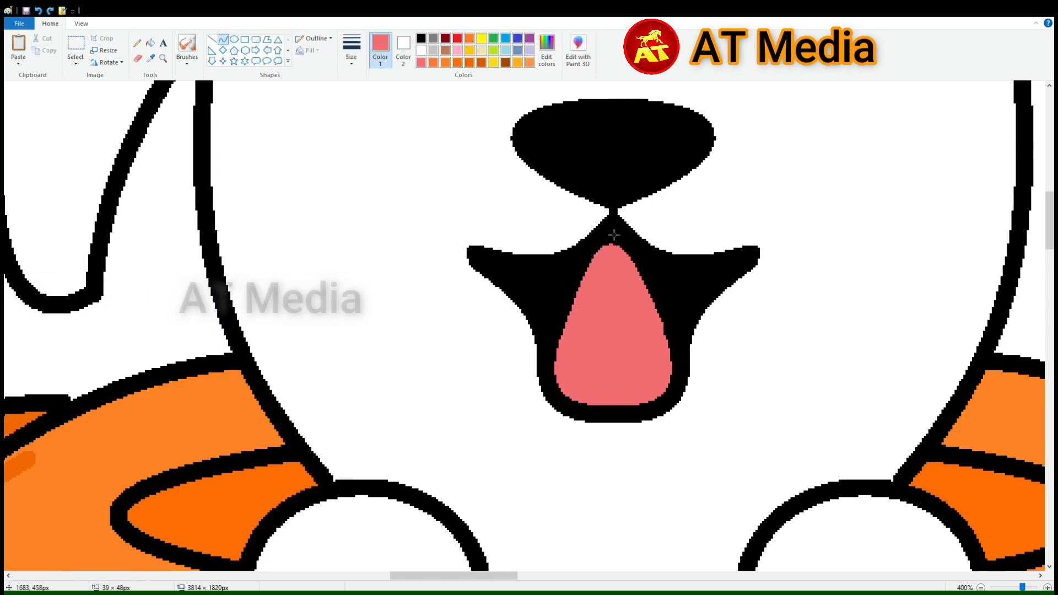
# Draw a black groove down the middle of the puppy's tongue and a white oval highlight across its nose
pyautogui.click(211, 39)
pyautogui.click(421, 38)
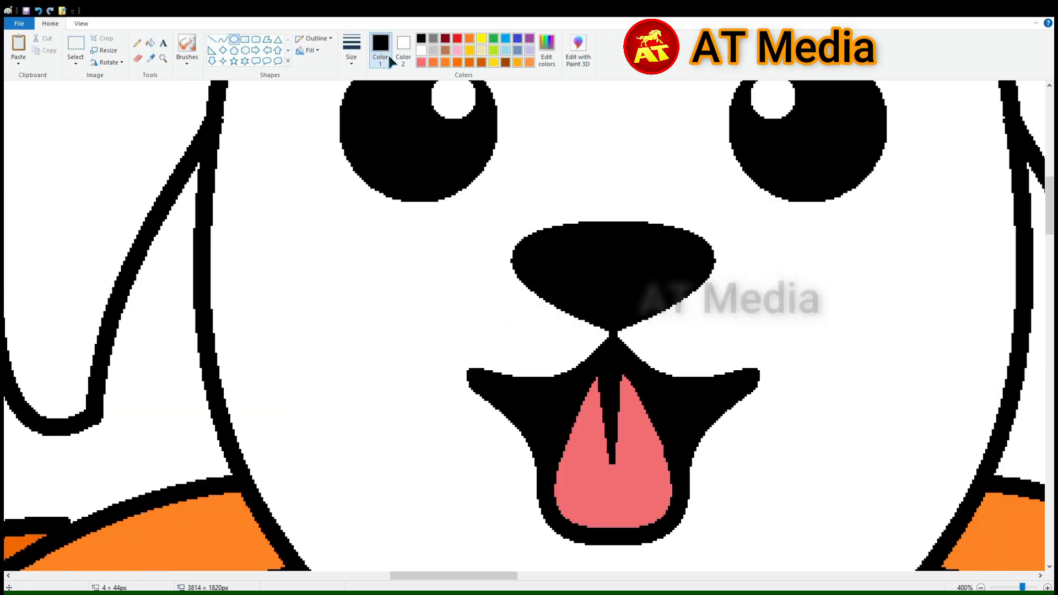
pyautogui.moveTo(521, 295); pyautogui.dragTo(642, 319)
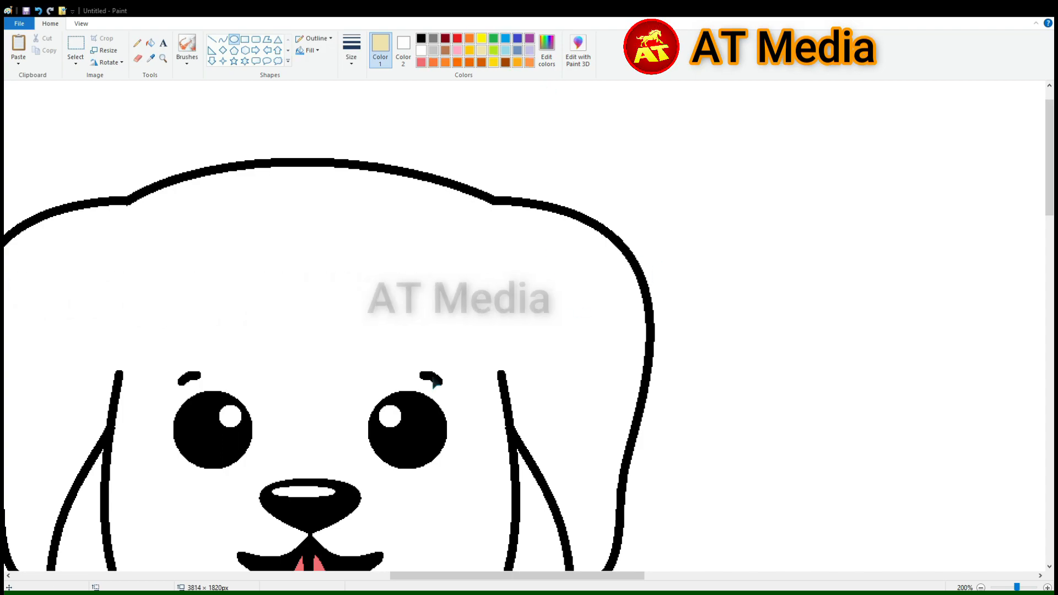
# Fill the puppy's head and ears with a light tan color
pyautogui.click(151, 42)
pyautogui.click(563, 243)
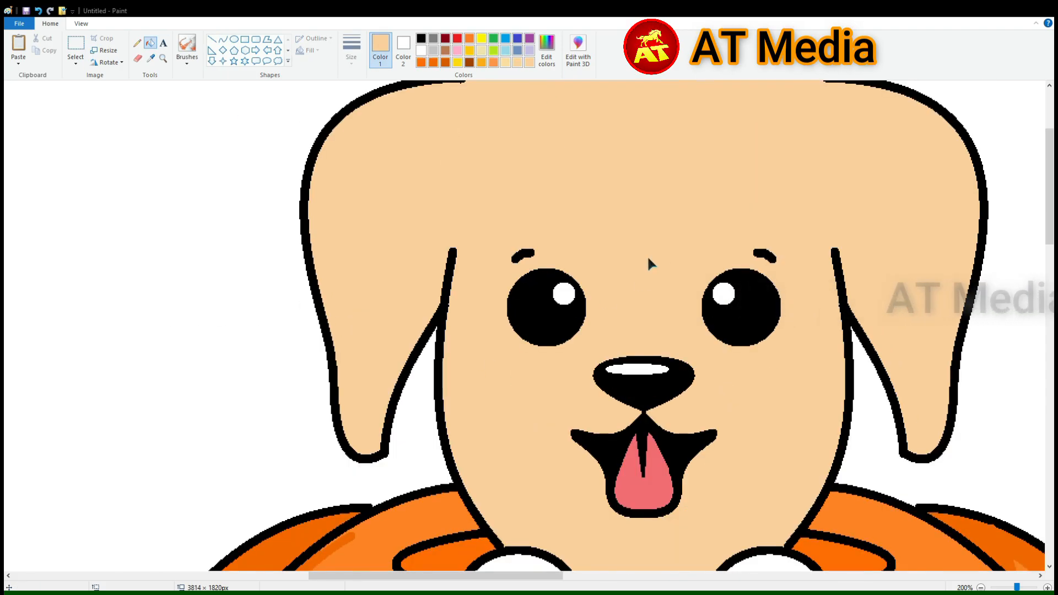
# Recolor the puppy's head a peachier tan and outline the inner area of the left ear with darker tan curves
pyautogui.scroll(3, 648, 264)
pyautogui.click(223, 39)
pyautogui.moveTo(462, 207); pyautogui.dragTo(367, 307)
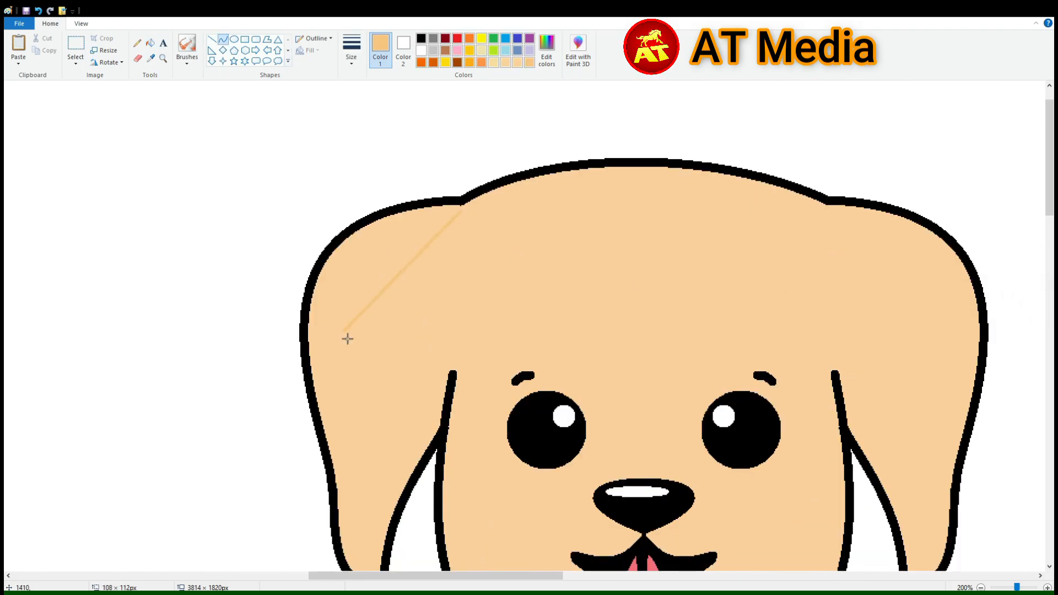
pyautogui.moveTo(336, 243); pyautogui.dragTo(270, 256)
pyautogui.click(339, 373)
pyautogui.moveTo(384, 445); pyautogui.dragTo(442, 368)
pyautogui.click(432, 409)
pyautogui.moveTo(462, 211); pyautogui.dragTo(442, 368)
pyautogui.click(496, 217)
pyautogui.click(458, 357)
pyautogui.click(487, 222)
# Draw darker tan shading curves down the left side of the face, along the chin and around both paws
pyautogui.moveTo(569, 177); pyautogui.dragTo(472, 548)
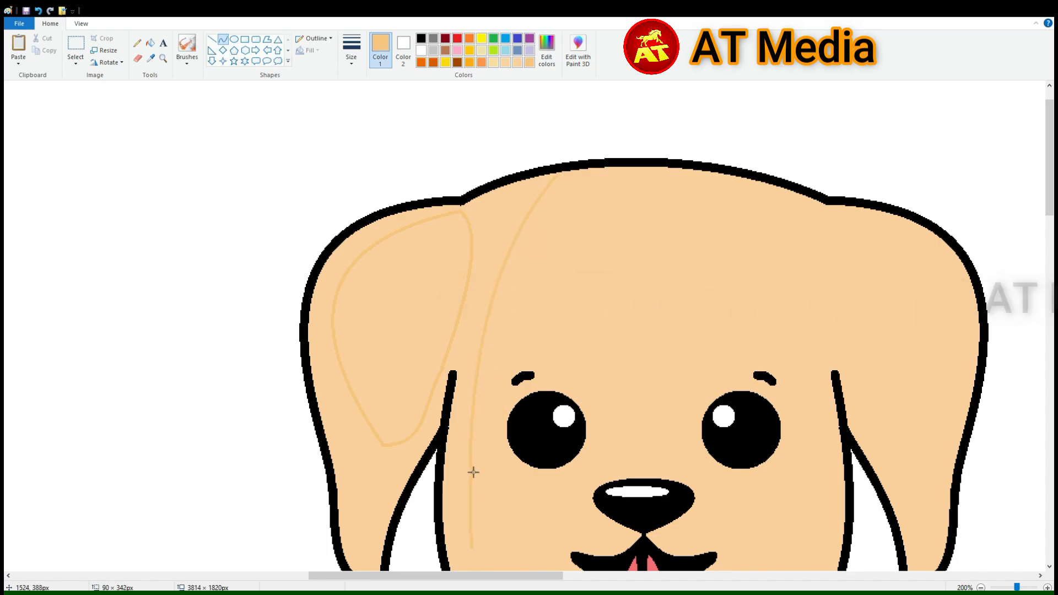
pyautogui.scroll(-5, 573, 315)
pyautogui.click(483, 252)
pyautogui.scroll(3, 552, 239)
pyautogui.scroll(-3, 551, 242)
pyautogui.moveTo(510, 294)
pyautogui.mouseDown()
pyautogui.moveTo(595, 349)
pyautogui.moveTo(705, 343)
pyautogui.mouseUp()
pyautogui.click(579, 304)
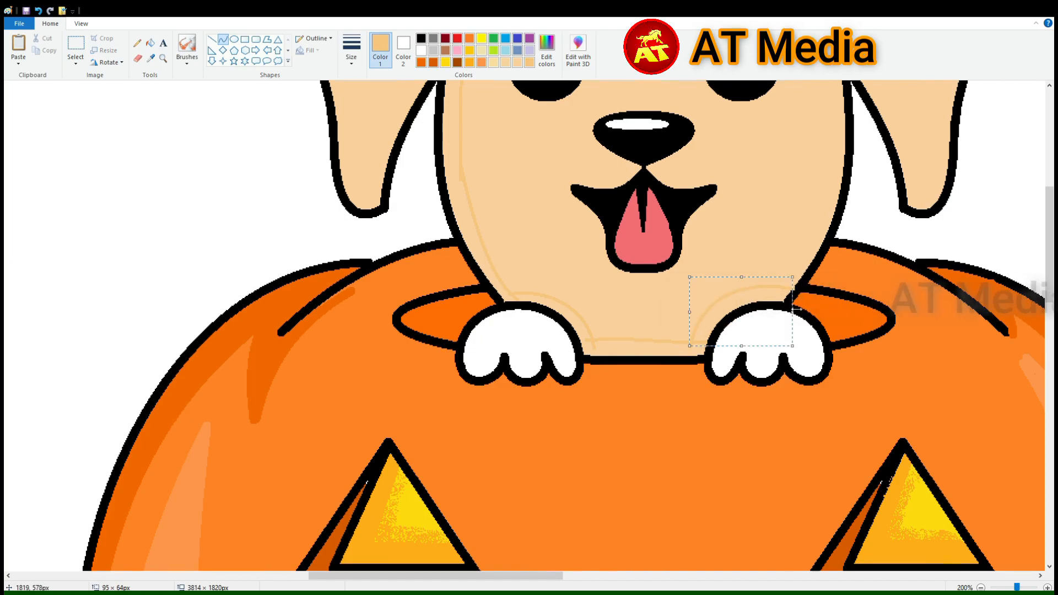
# Fill the outlined shading areas on the left ear, left face edge, chin and around the paws with darker tan
pyautogui.scroll(4, 699, 193)
pyautogui.click(150, 43)
pyautogui.click(450, 381)
pyautogui.scroll(-2, 450, 381)
pyautogui.moveTo(436, 576); pyautogui.dragTo(483, 576)
pyautogui.click(548, 432)
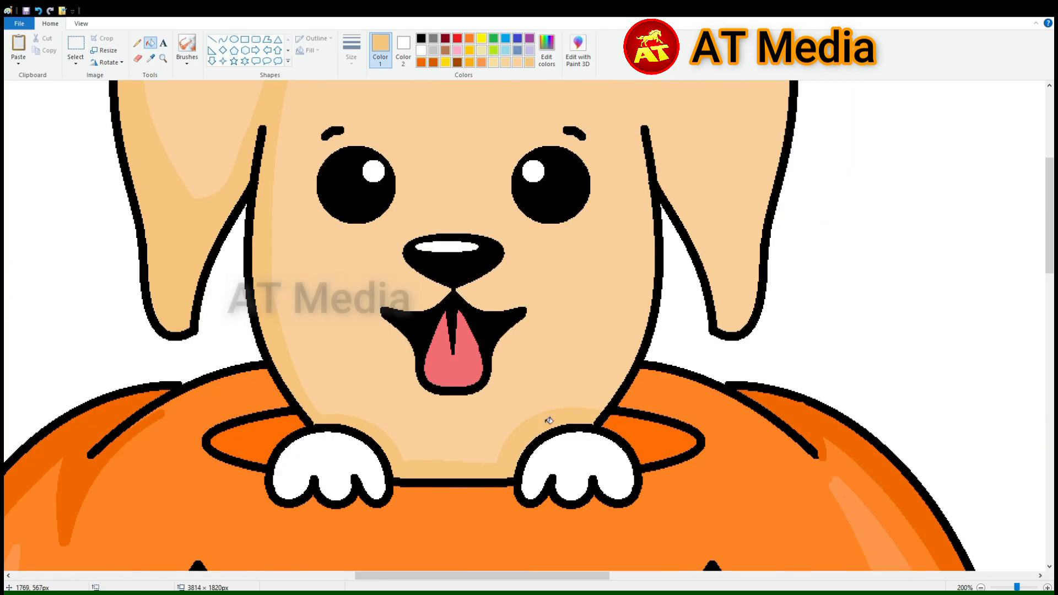
# Outline a shading strip along the inner lower edge of the puppy's right ear and fill it with darker tan
pyautogui.scroll(2, 548, 432)
pyautogui.click(223, 39)
pyautogui.moveTo(650, 250)
pyautogui.mouseDown()
pyautogui.moveTo(724, 425)
pyautogui.moveTo(756, 393)
pyautogui.mouseUp()
pyautogui.click(699, 319)
pyautogui.click(731, 453)
pyautogui.click(150, 43)
pyautogui.click(670, 289)
# Outline and fill darker tan shading where the head meets the right ear and along that ear's upper edge
pyautogui.scroll(2, 669, 289)
pyautogui.click(624, 209)
pyautogui.moveTo(559, 180)
pyautogui.mouseDown()
pyautogui.moveTo(642, 247)
pyautogui.moveTo(785, 291)
pyautogui.mouseUp()
pyautogui.click(695, 205)
pyautogui.click(151, 43)
pyautogui.click(670, 219)
pyautogui.scroll(-2, 673, 224)
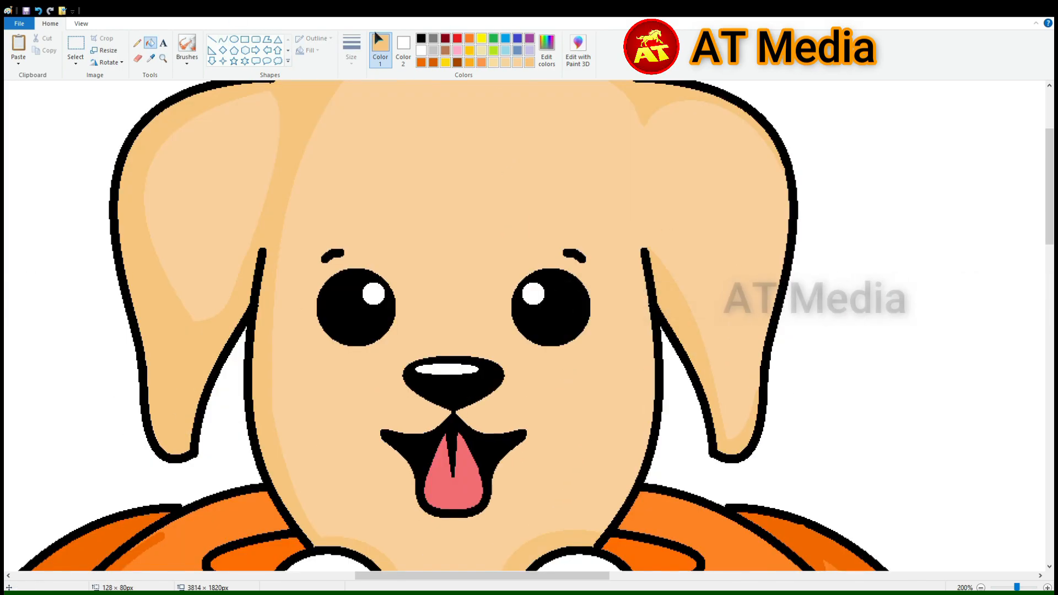
# Set the secondary color to the face's tan and flip the puppy's right eye horizontally
pyautogui.click(403, 46)
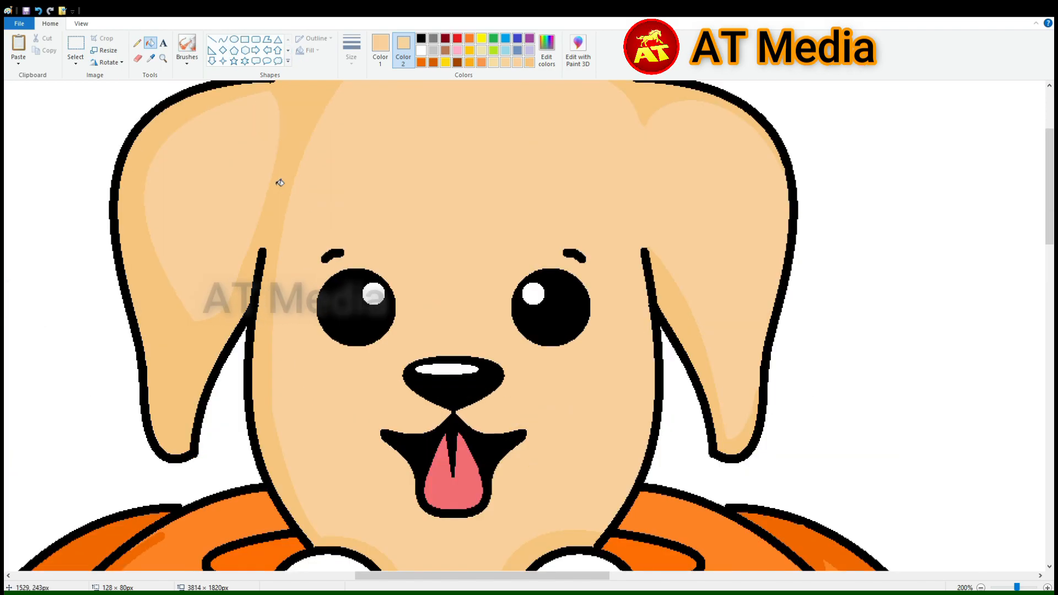
pyautogui.click(75, 44)
pyautogui.moveTo(602, 350); pyautogui.dragTo(501, 266)
pyautogui.click(107, 62)
pyautogui.click(128, 123)
# Sample the tongue's pink and reshape the tongue with curves into a full form with a rounded upper end
pyautogui.scroll(-2, 560, 285)
pyautogui.click(223, 39)
pyautogui.click(151, 58)
pyautogui.click(443, 361)
pyautogui.moveTo(430, 366); pyautogui.dragTo(452, 318)
pyautogui.keyDown('ctrl'); pyautogui.scroll(1, 656, 195); pyautogui.keyUp('ctrl')
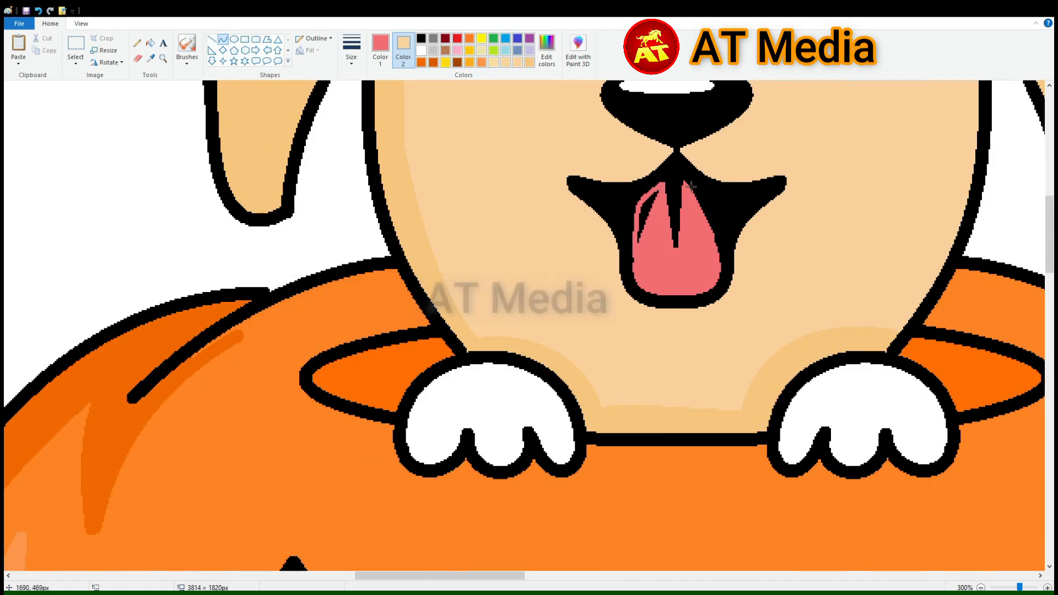
pyautogui.scroll(2, 699, 228)
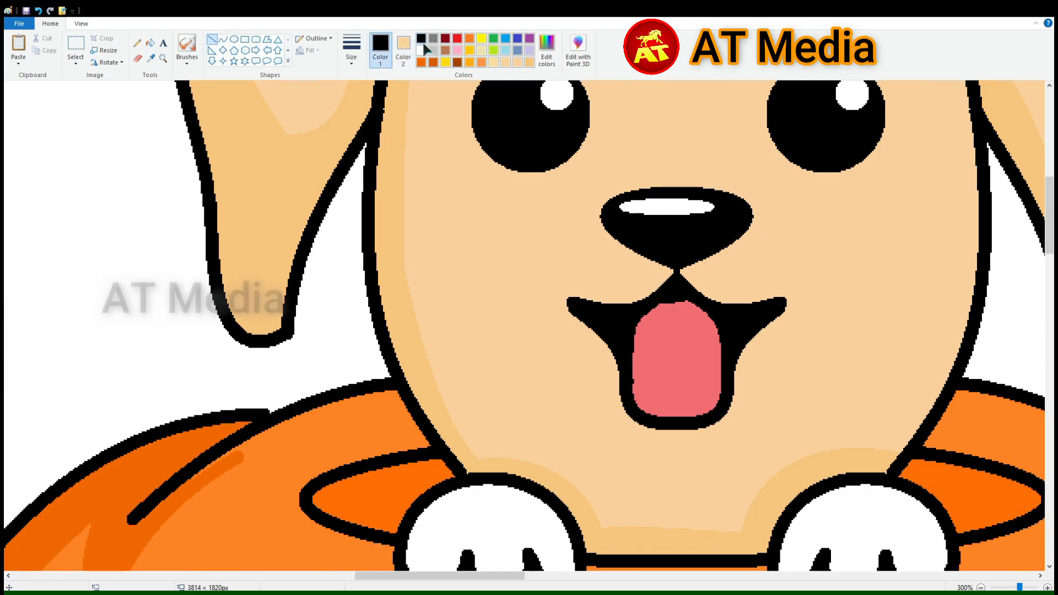
# Redraw the narrow groove down the middle of the tongue with black lines
pyautogui.hotkey('ctrl', 'z')
pyautogui.moveTo(675, 304); pyautogui.dragTo(679, 373)
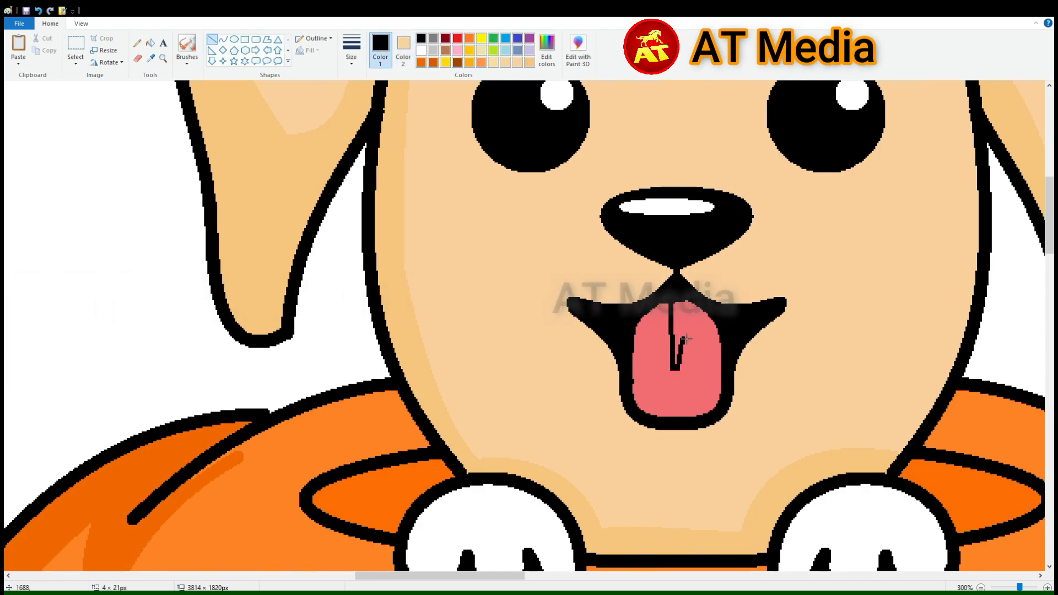
# Draw a flat light grey shadow ellipse beneath the pumpkin and move the whole puppy-and-pumpkin drawing down onto it
pyautogui.scroll(-3, 742, 276)
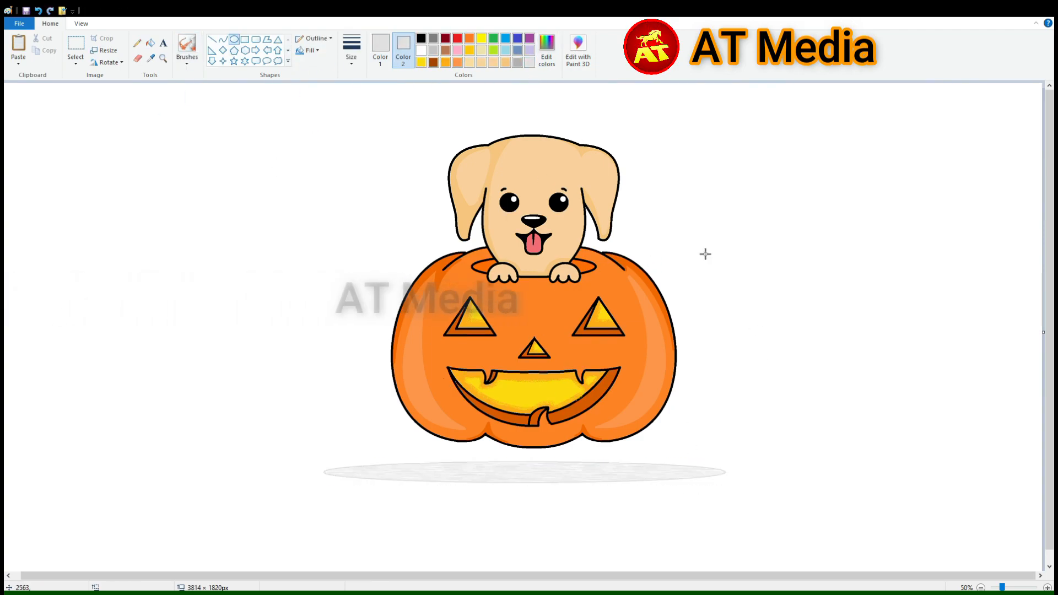
pyautogui.moveTo(536, 475); pyautogui.dragTo(541, 479)
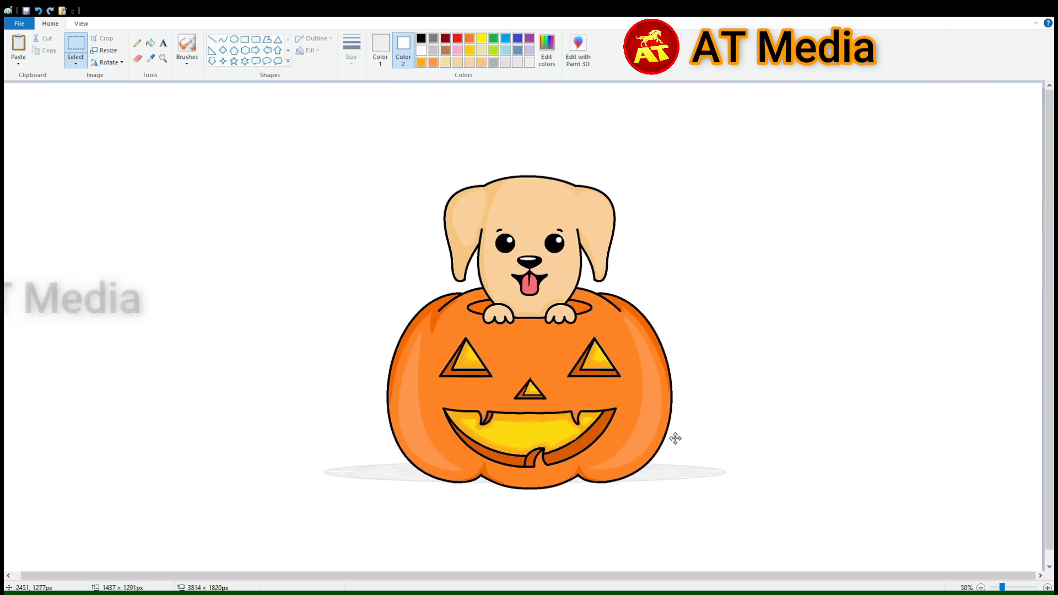
# Draw a rounded rectangular speech bubble with a thick black outline and place it above the puppy's right ear
pyautogui.click(256, 61)
pyautogui.moveTo(307, 148); pyautogui.dragTo(433, 221)
pyautogui.click(381, 50)
pyautogui.click(421, 39)
pyautogui.press('ctrl+KP_Add')
pyautogui.press('ctrl+KP_Add')
pyautogui.press('ctrl+KP_Add')
pyautogui.press('ctrl+KP_Add')
pyautogui.press('ctrl+KP_Add')
pyautogui.press('ctrl+KP_Add')
pyautogui.press('ctrl+KP_Add')
pyautogui.press('ctrl+KP_Add')
pyautogui.press('ctrl+KP_Add')
pyautogui.press('ctrl+KP_Add')
pyautogui.moveTo(370, 148); pyautogui.dragTo(370, 139)
pyautogui.moveTo(385, 192); pyautogui.dragTo(666, 155)
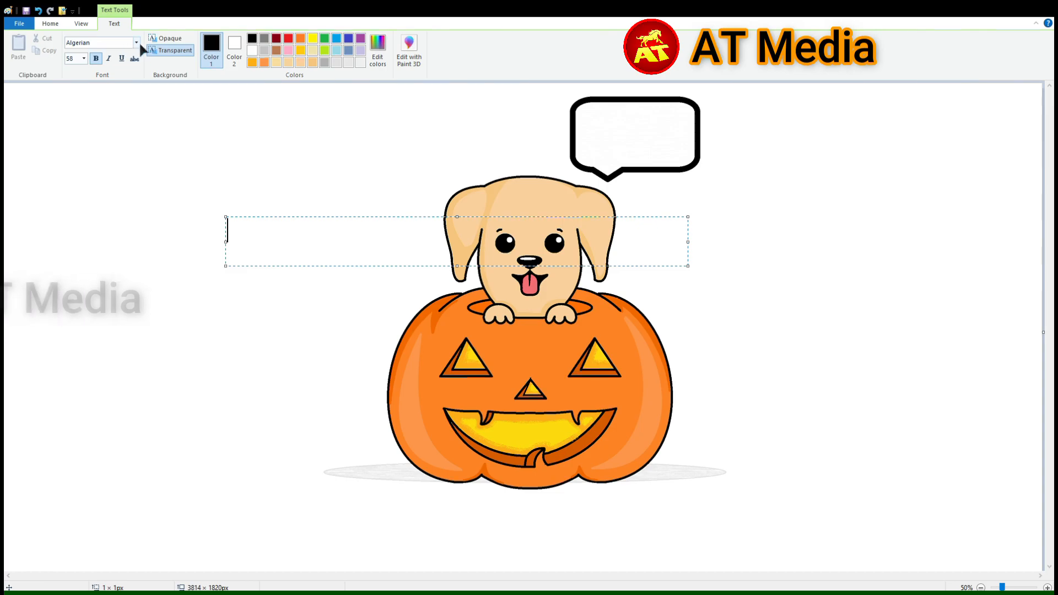
# Add the text "HI" in the a Alloy Ink font at size 140 and move it into the speech bubble
pyautogui.write('H')
pyautogui.click(84, 59)
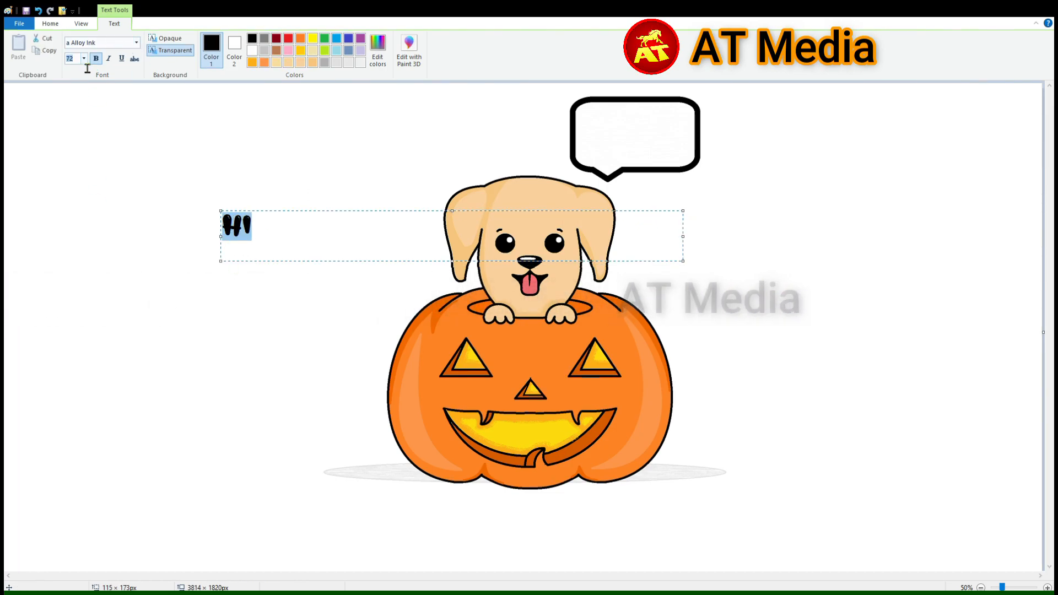
pyautogui.click(71, 58)
pyautogui.write('140')
pyautogui.press('Return')
pyautogui.click(76, 46)
pyautogui.moveTo(208, 202); pyautogui.dragTo(299, 279)
pyautogui.moveTo(252, 240); pyautogui.dragTo(619, 137)
pyautogui.click(850, 163)
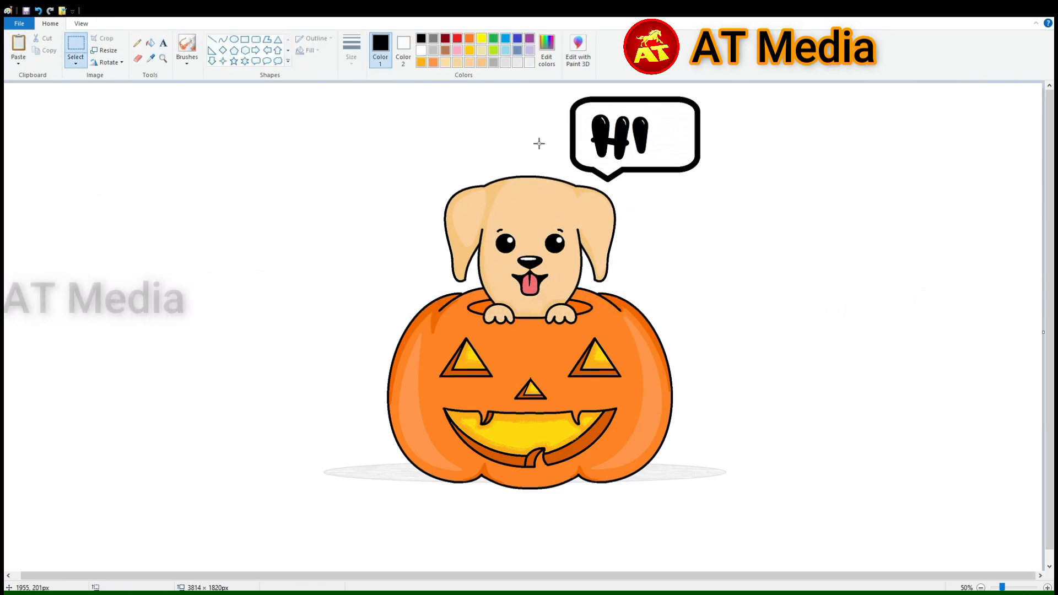
# Add the text "!!" after "HI" inside the speech bubble and select the "HI" lettering
pyautogui.click(163, 44)
pyautogui.click(193, 164)
pyautogui.write('!!')
pyautogui.click(86, 140)
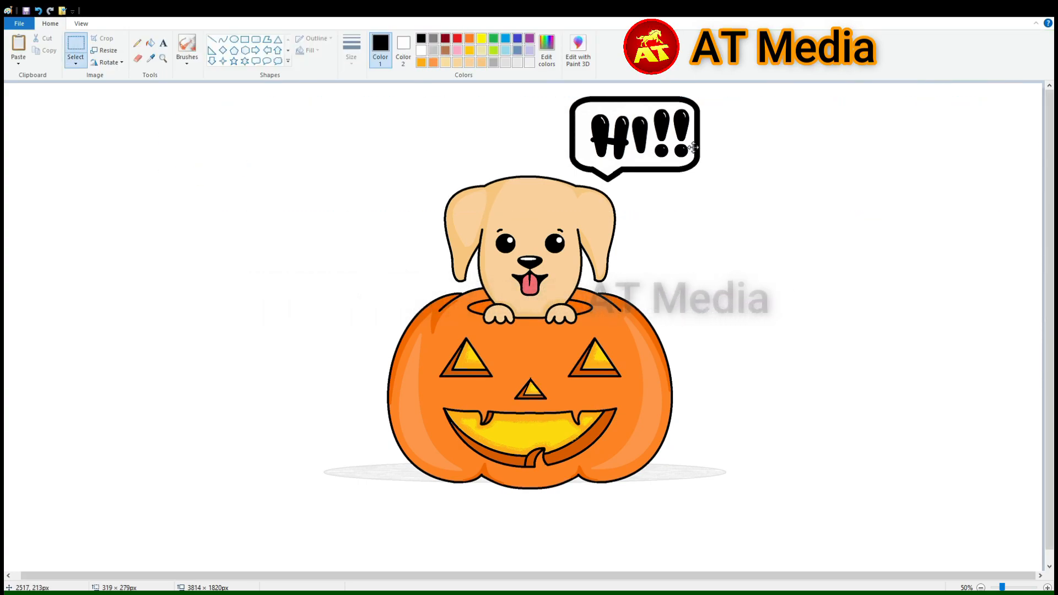
pyautogui.moveTo(577, 113); pyautogui.dragTo(648, 163)
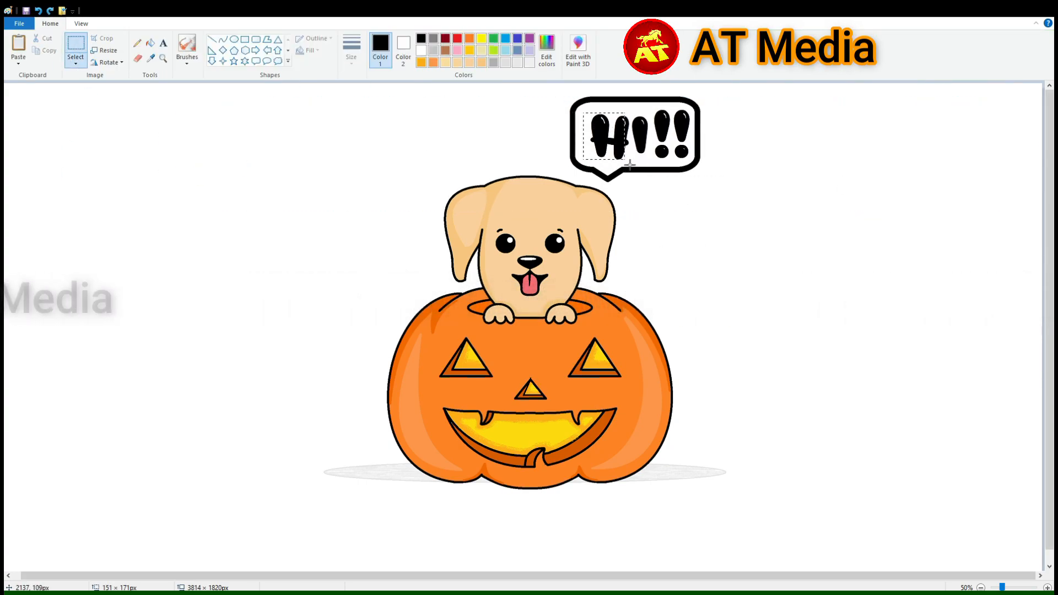